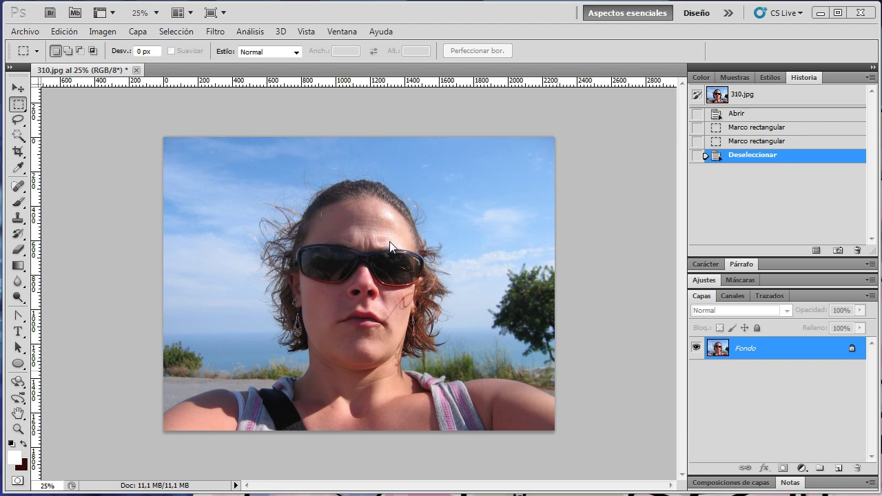
- Create a new Papel internacional A3 document, 297 × 420 mm at 300 ppi
{"action": "left_click", "coordinate": [26, 31]}
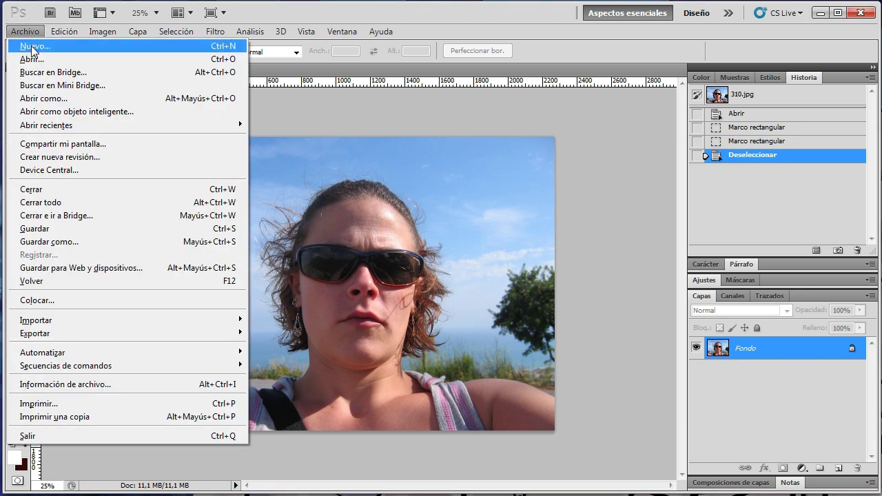
{"action": "left_click", "coordinate": [32, 47]}
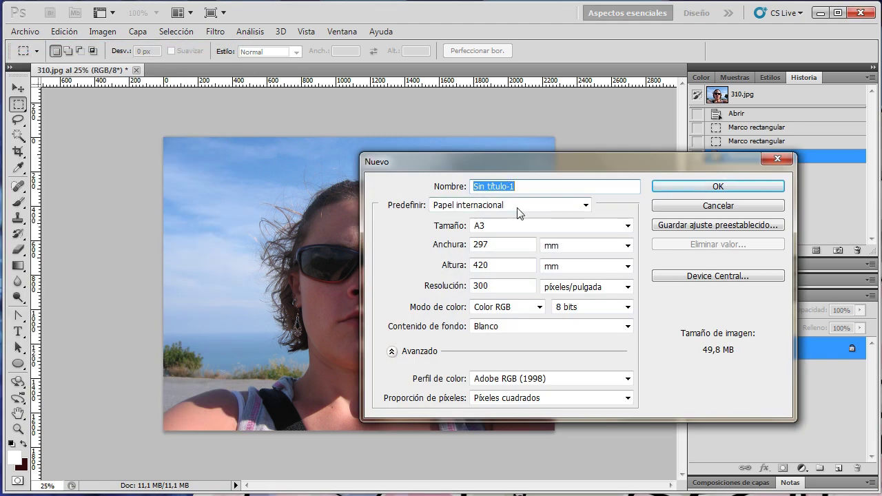
{"action": "left_click", "coordinate": [584, 205]}
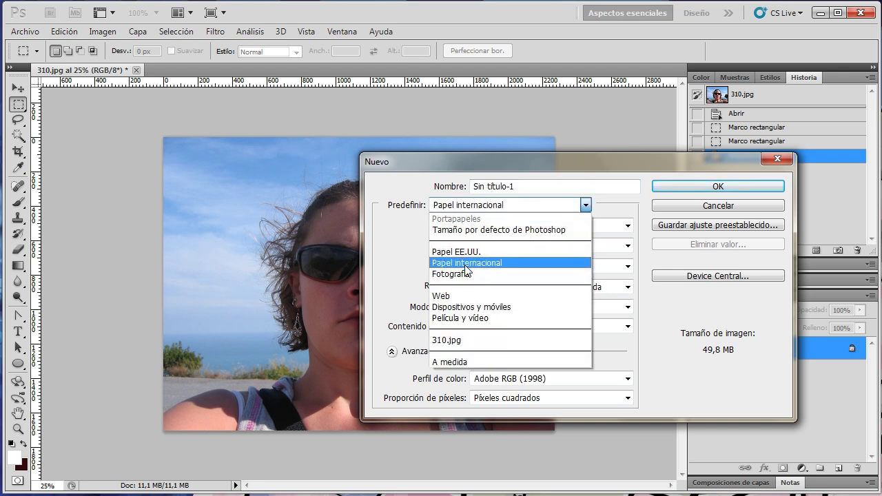
{"action": "left_click", "coordinate": [462, 263]}
{"action": "left_click", "coordinate": [527, 228]}
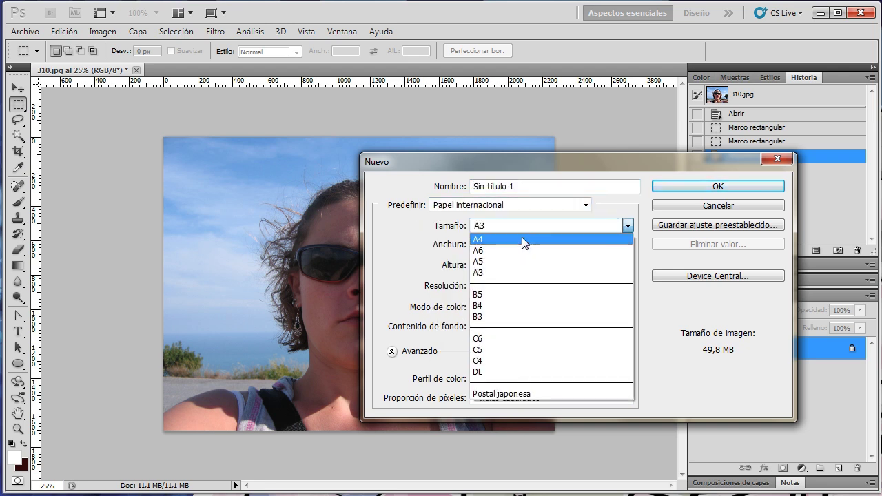
{"action": "left_click", "coordinate": [489, 274]}
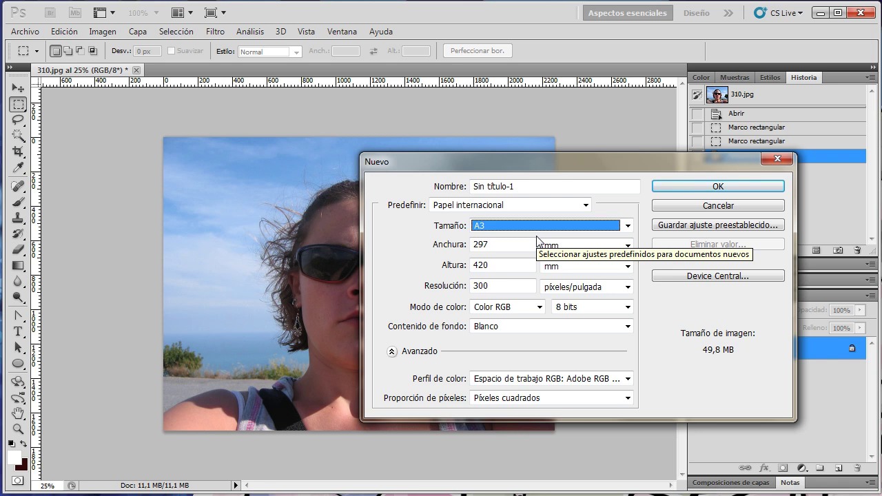
{"action": "left_click", "coordinate": [714, 187]}
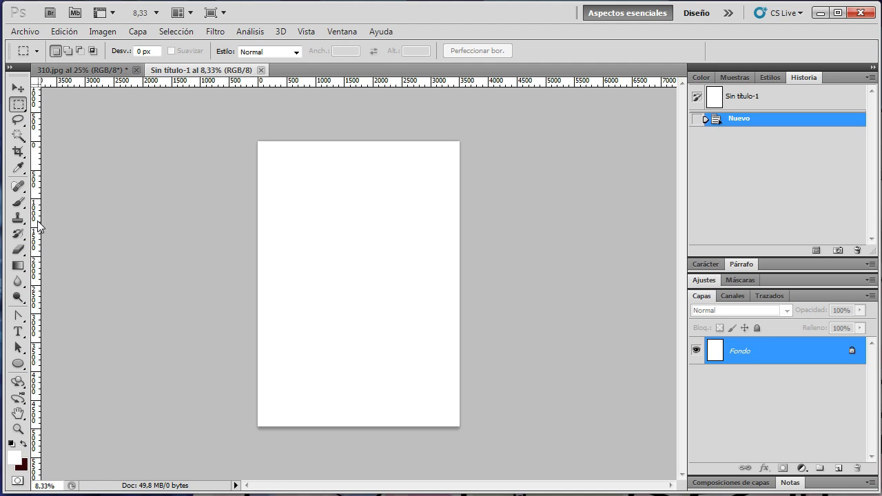
- Drag a vertical and a horizontal guide from the rulers to cross at the page centre
{"action": "left_click_drag", "start_coordinate": [38, 254], "coordinate": [358, 277]}
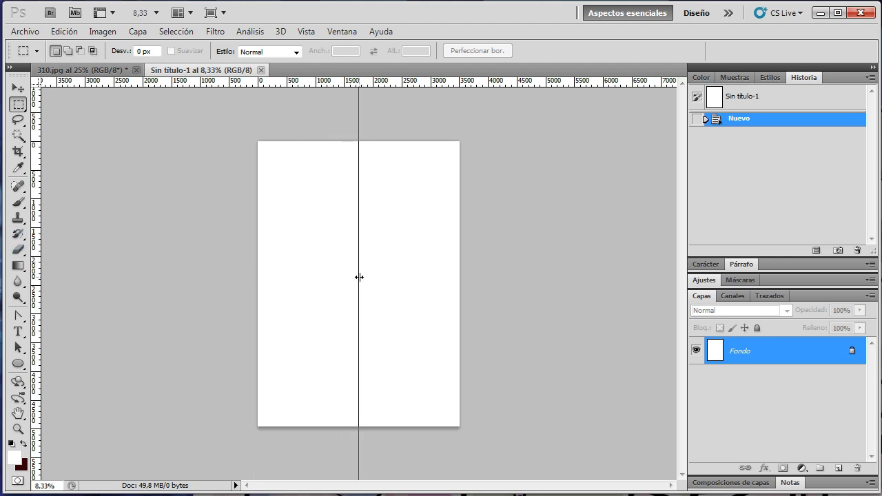
{"action": "left_click_drag", "start_coordinate": [360, 276], "coordinate": [359, 276]}
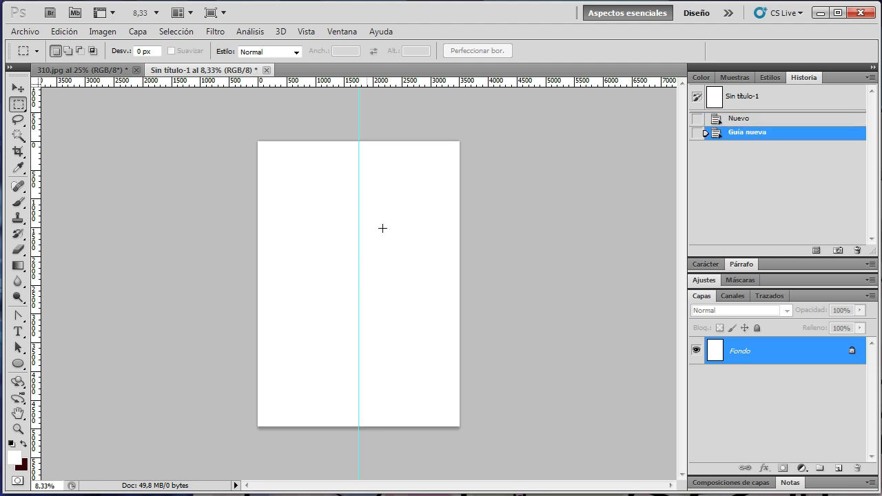
{"action": "mouse_move", "coordinate": [392, 83]}
{"action": "left_mouse_down"}
{"action": "mouse_move", "coordinate": [416, 303]}
{"action": "mouse_move", "coordinate": [415, 273]}
{"action": "mouse_move", "coordinate": [414, 283]}
{"action": "left_mouse_up"}
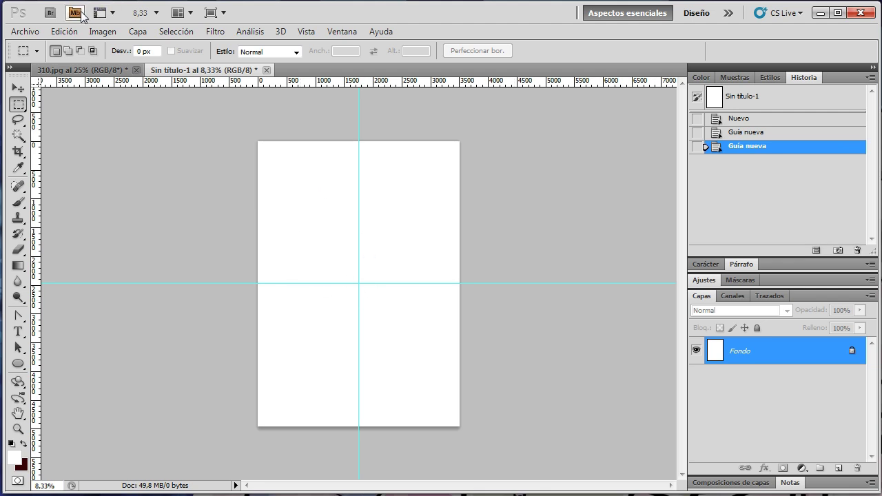
- Crop 310.jpg to an upright rectangle around the face, then deselect
{"action": "left_click", "coordinate": [84, 72]}
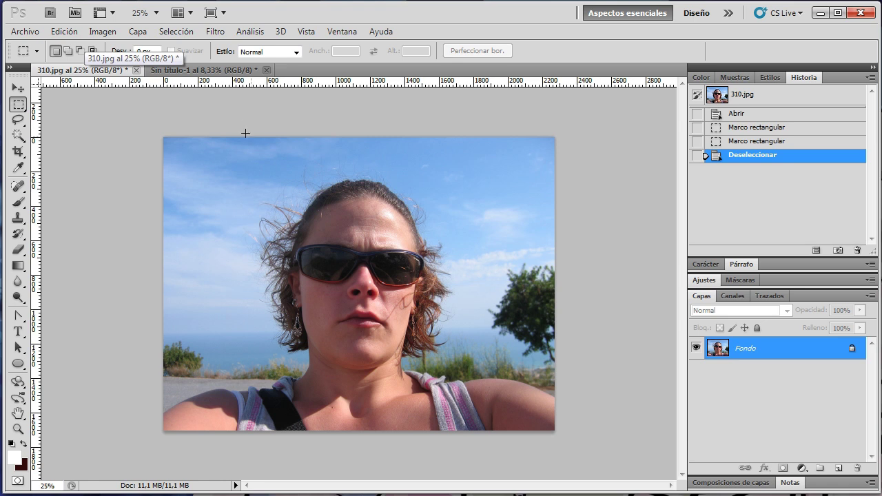
{"action": "left_click_drag", "start_coordinate": [246, 125], "coordinate": [471, 480]}
{"action": "left_click_drag", "start_coordinate": [471, 480], "coordinate": [471, 480]}
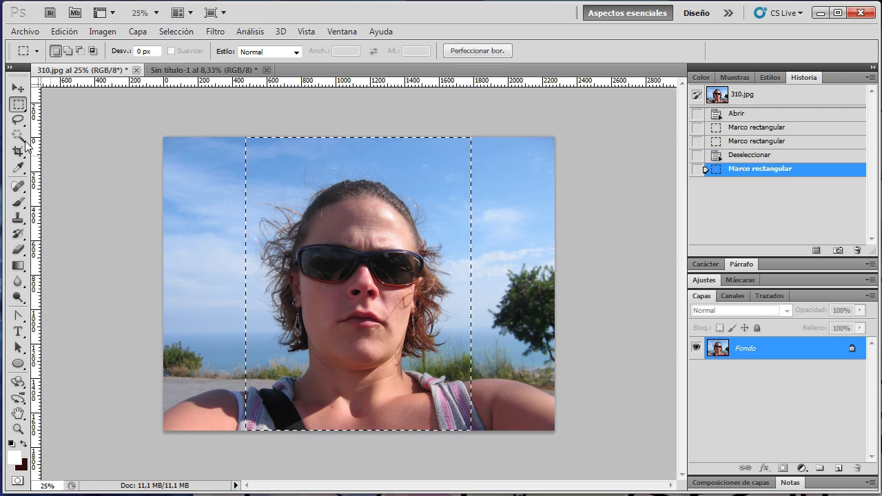
{"action": "left_click", "coordinate": [70, 32]}
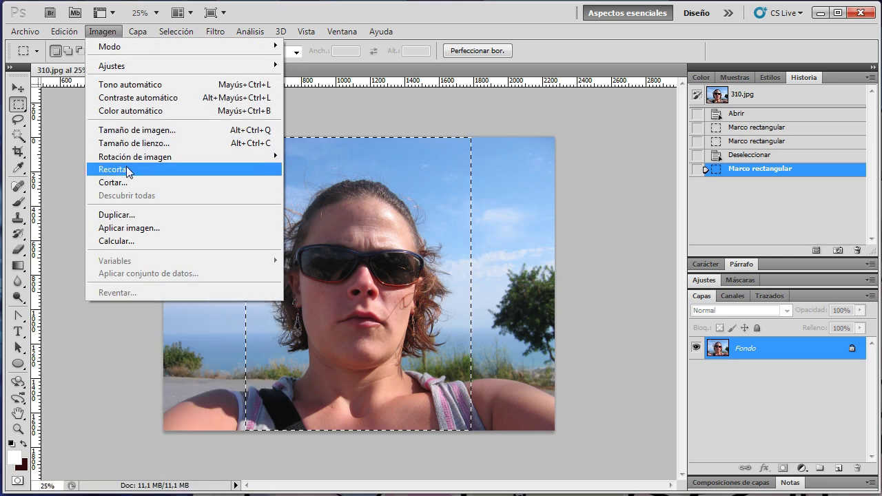
{"action": "left_click", "coordinate": [116, 169]}
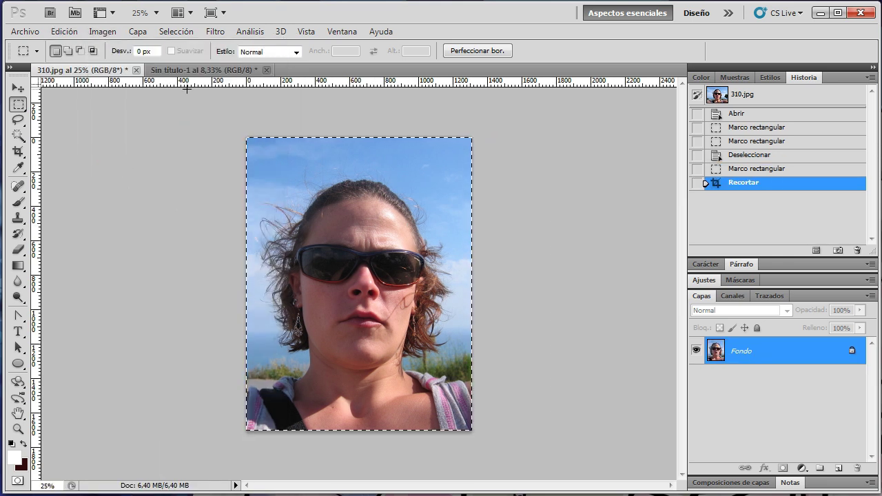
{"action": "left_click", "coordinate": [177, 32]}
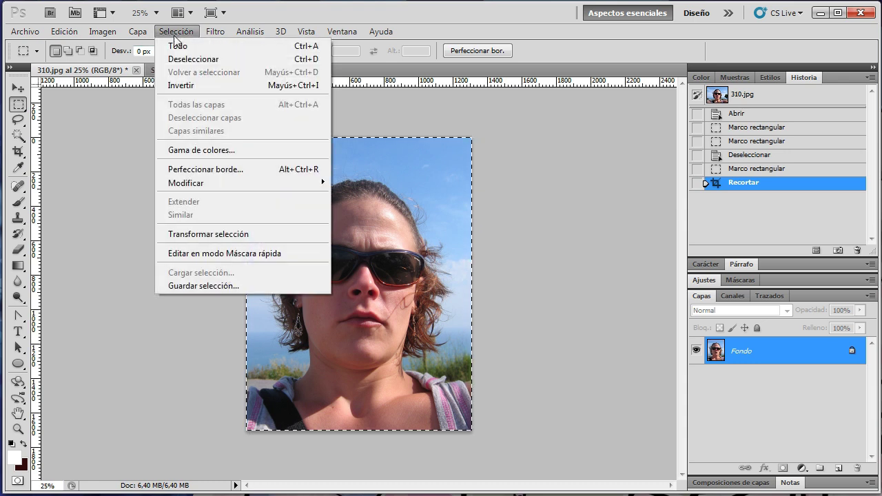
{"action": "left_click", "coordinate": [185, 61]}
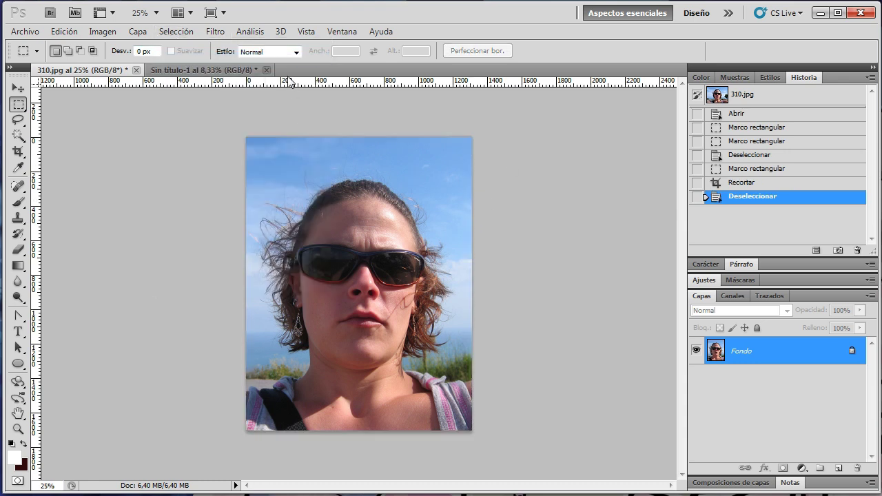
- Open the Cuarteado cutout filter and lower the number of levels to 3
{"action": "left_click", "coordinate": [218, 31]}
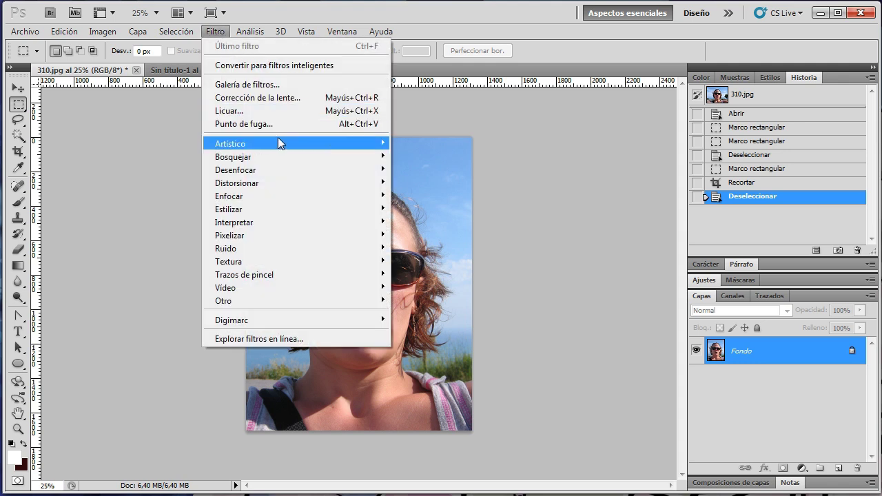
{"action": "mouse_move", "coordinate": [230, 143]}
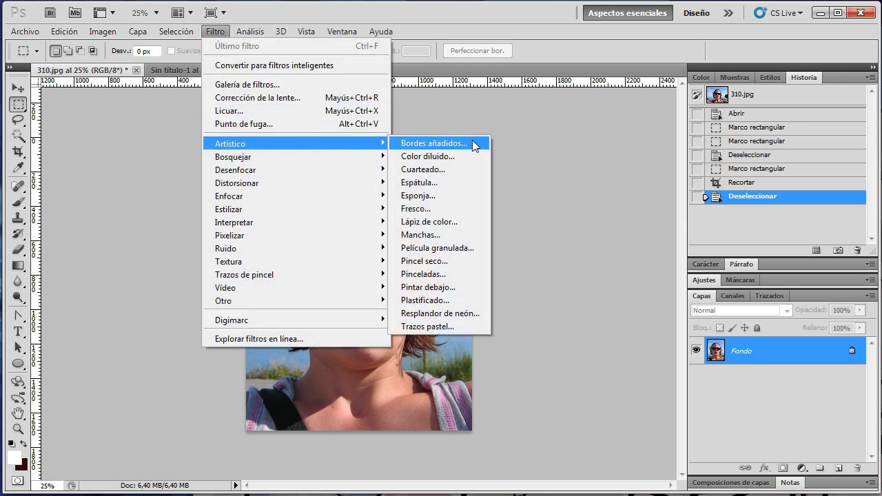
{"action": "left_click", "coordinate": [434, 170]}
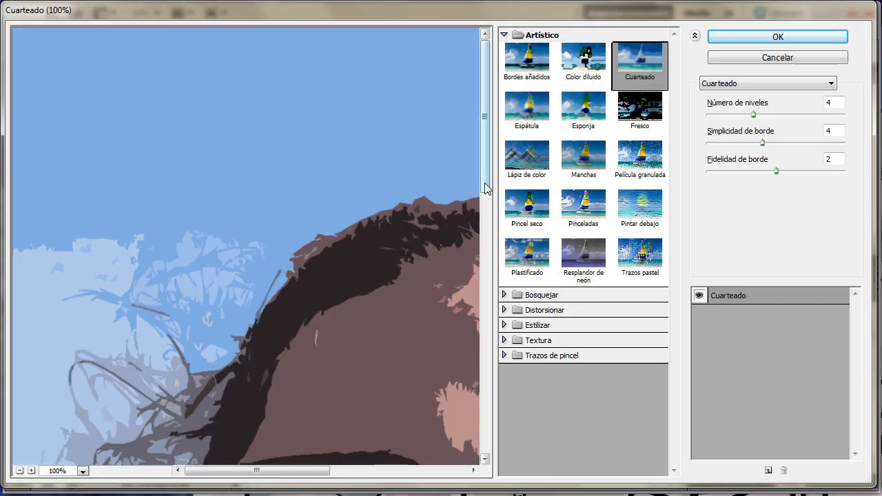
{"action": "left_click_drag", "start_coordinate": [485, 175], "coordinate": [485, 269]}
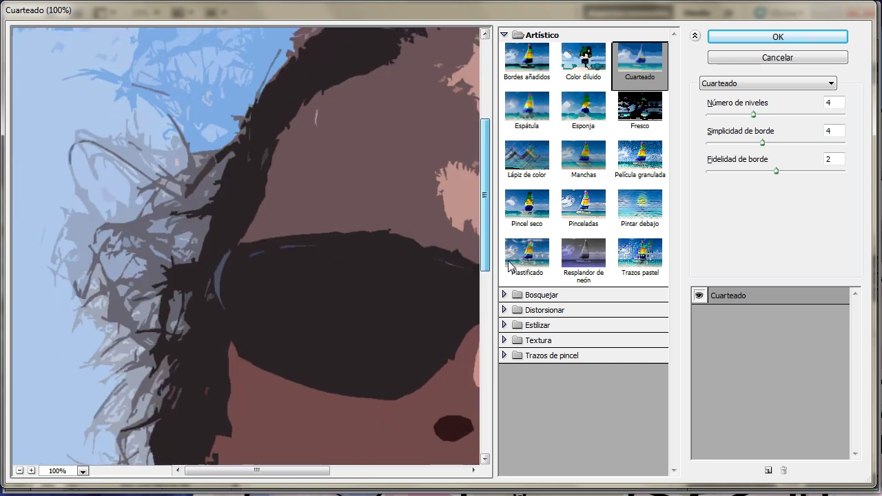
{"action": "left_click_drag", "start_coordinate": [325, 471], "coordinate": [381, 471]}
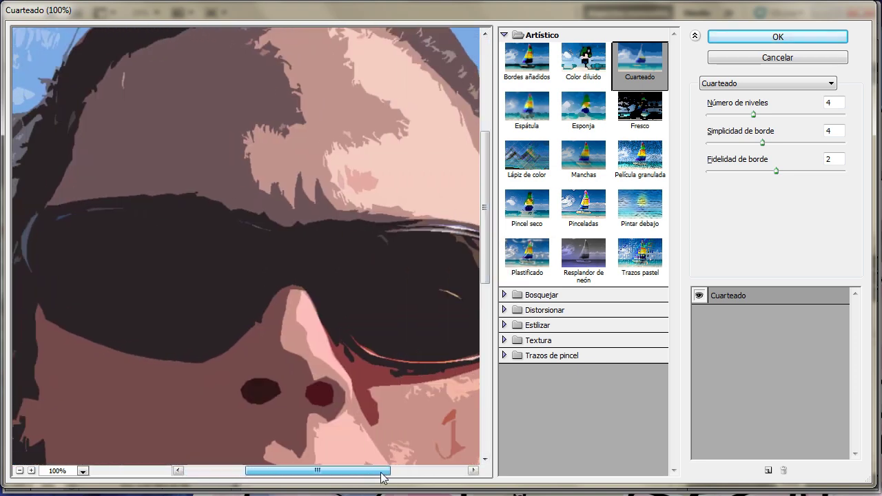
{"action": "mouse_move", "coordinate": [492, 221]}
{"action": "left_mouse_down"}
{"action": "mouse_move", "coordinate": [501, 304]}
{"action": "mouse_move", "coordinate": [501, 289]}
{"action": "left_mouse_up"}
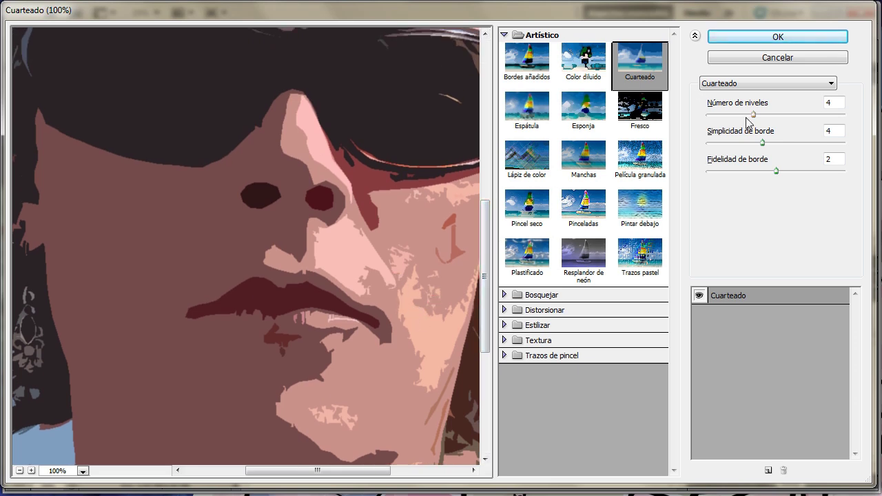
{"action": "left_click_drag", "start_coordinate": [753, 115], "coordinate": [730, 115]}
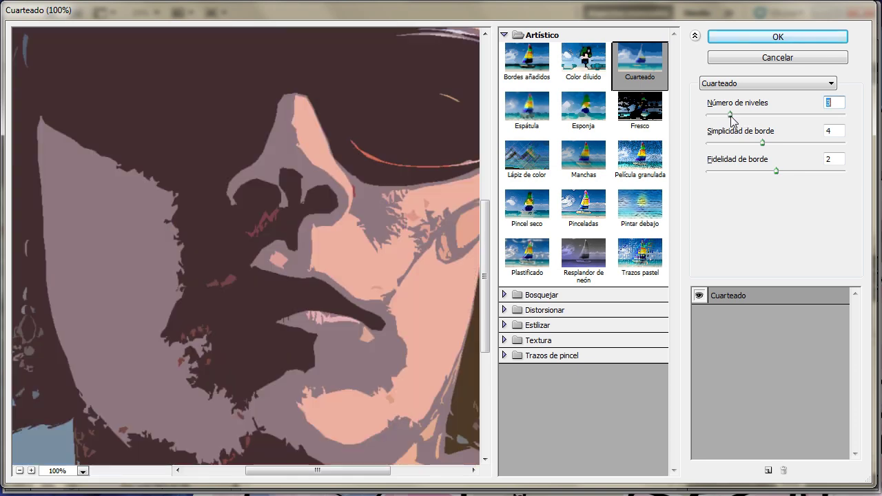
- Try 2, 7, 4 and 5 levels in the preview, then settle back on 3
{"action": "mouse_move", "coordinate": [485, 273]}
{"action": "left_mouse_down"}
{"action": "mouse_move", "coordinate": [513, 237]}
{"action": "mouse_move", "coordinate": [517, 206]}
{"action": "left_mouse_up"}
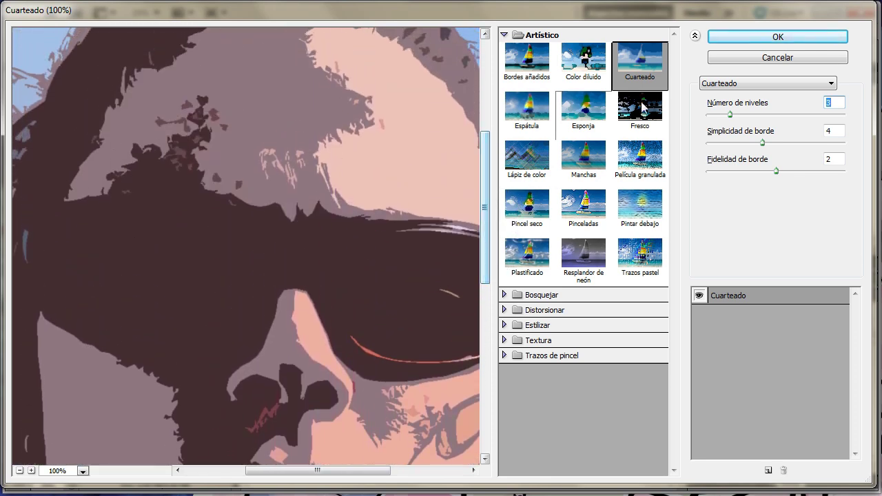
{"action": "left_click_drag", "start_coordinate": [732, 114], "coordinate": [708, 114]}
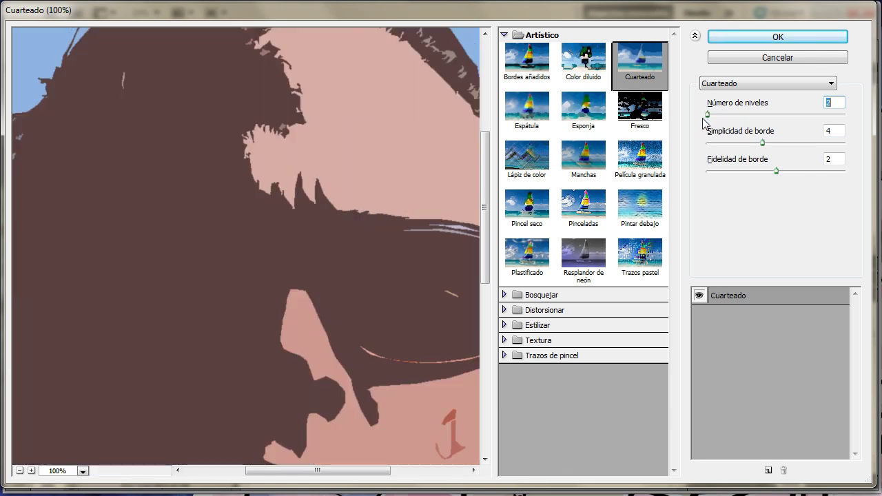
{"action": "left_click_drag", "start_coordinate": [707, 115], "coordinate": [788, 114]}
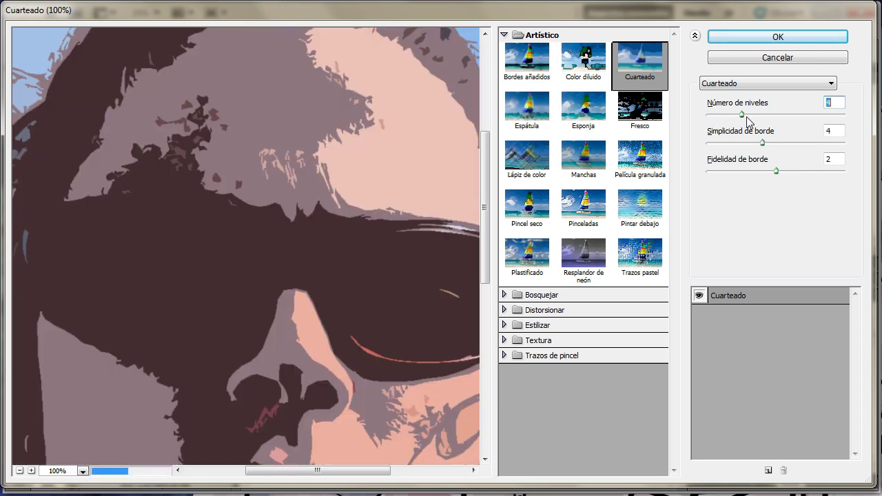
{"action": "key", "text": "Up"}
{"action": "key", "text": "Up"}
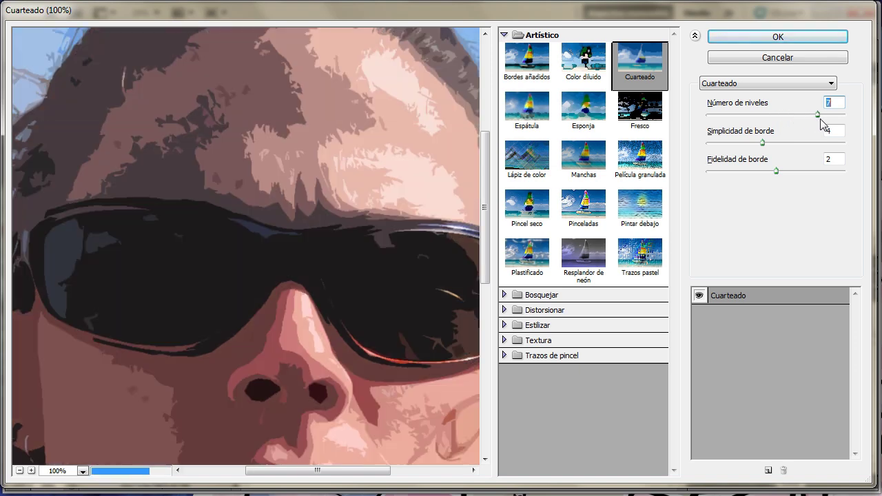
{"action": "left_click_drag", "start_coordinate": [485, 207], "coordinate": [484, 245]}
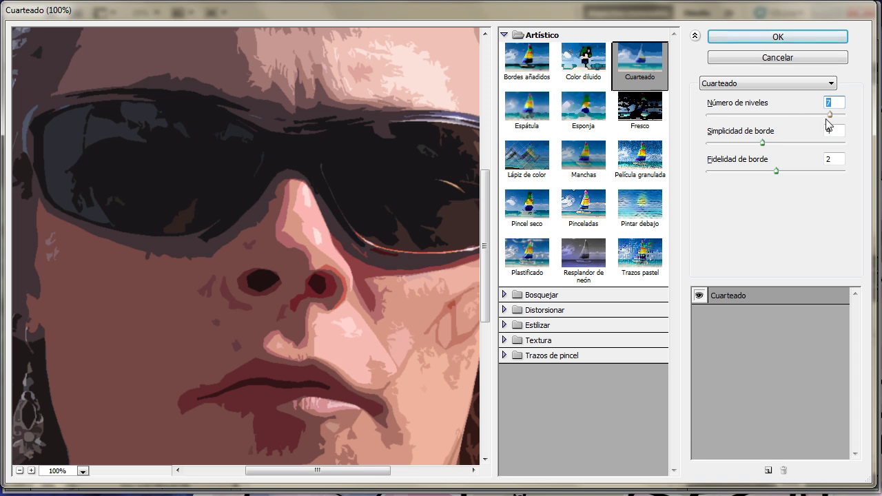
{"action": "mouse_move", "coordinate": [830, 115]}
{"action": "left_mouse_down"}
{"action": "mouse_move", "coordinate": [722, 117]}
{"action": "mouse_move", "coordinate": [735, 117]}
{"action": "left_mouse_up"}
{"action": "mouse_move", "coordinate": [486, 244]}
{"action": "left_mouse_down"}
{"action": "mouse_move", "coordinate": [511, 275]}
{"action": "mouse_move", "coordinate": [520, 244]}
{"action": "mouse_move", "coordinate": [520, 262]}
{"action": "left_mouse_up"}
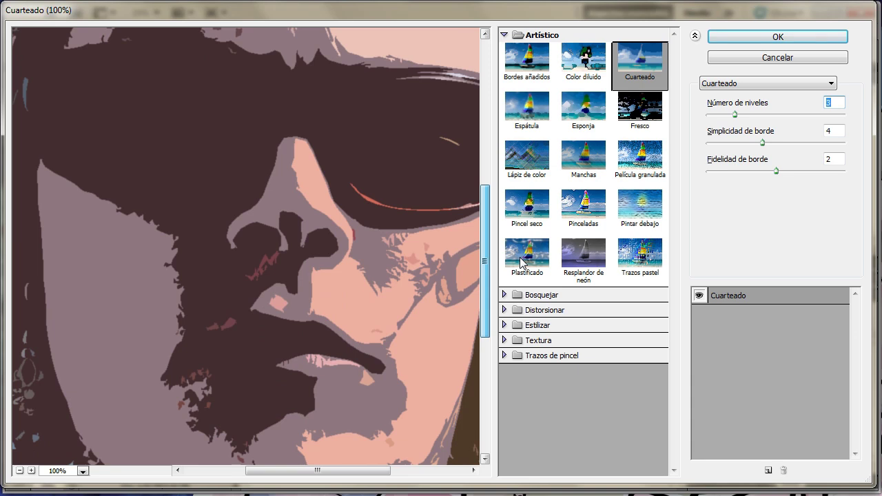
{"action": "left_click_drag", "start_coordinate": [735, 115], "coordinate": [775, 122]}
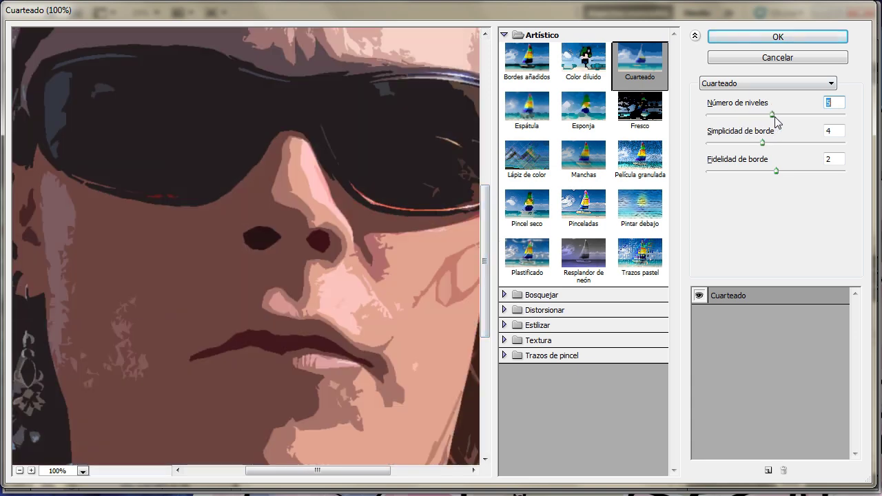
{"action": "left_click", "coordinate": [738, 124]}
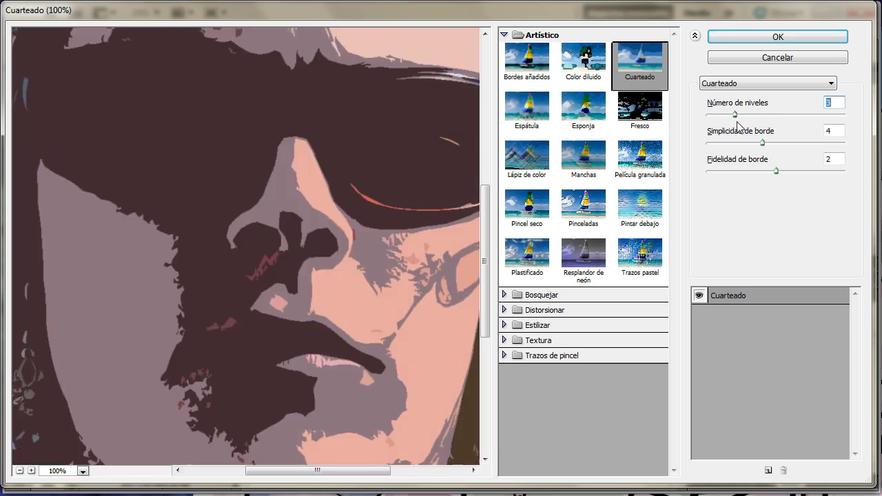
- Apply Cuarteado with edge simplicity 4 and edge fidelity 3
{"action": "left_click", "coordinate": [763, 142]}
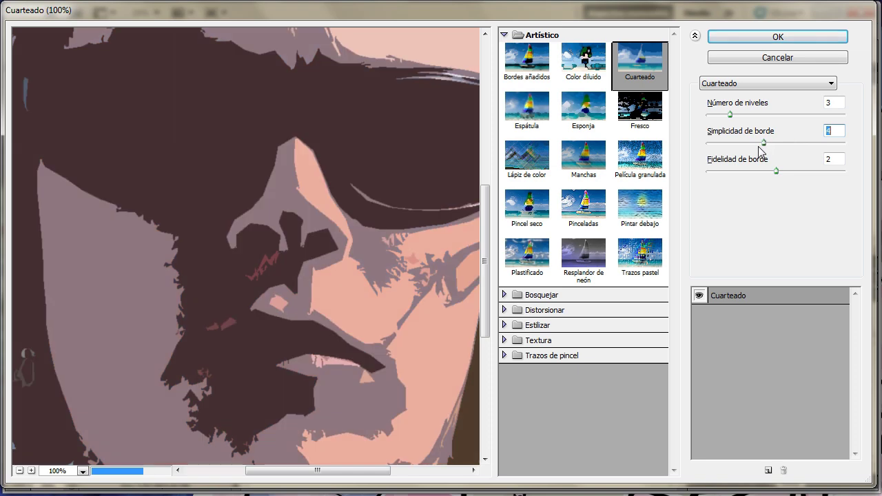
{"action": "key", "text": "Up"}
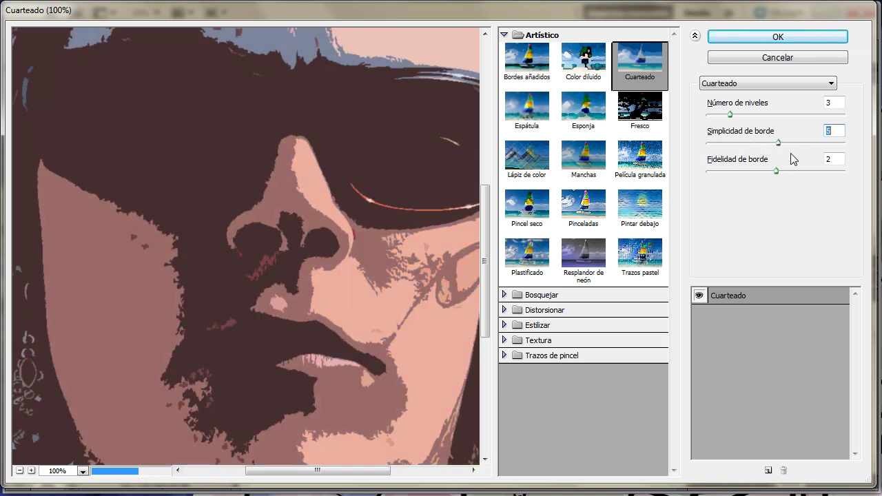
{"action": "key", "text": "Up"}
{"action": "key", "text": "Up"}
{"action": "key", "text": "Up"}
{"action": "key", "text": "Up"}
{"action": "key", "text": "Up"}
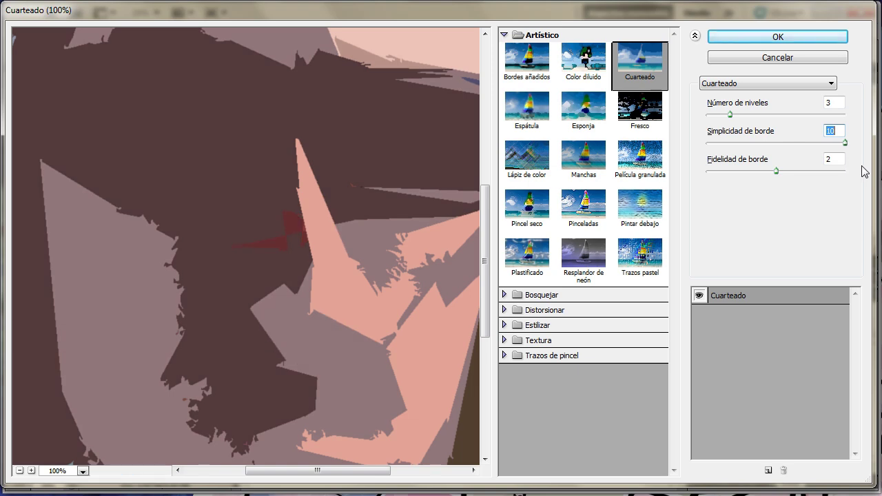
{"action": "mouse_move", "coordinate": [863, 170]}
{"action": "left_mouse_down"}
{"action": "mouse_move", "coordinate": [744, 153]}
{"action": "mouse_move", "coordinate": [761, 155]}
{"action": "left_mouse_up"}
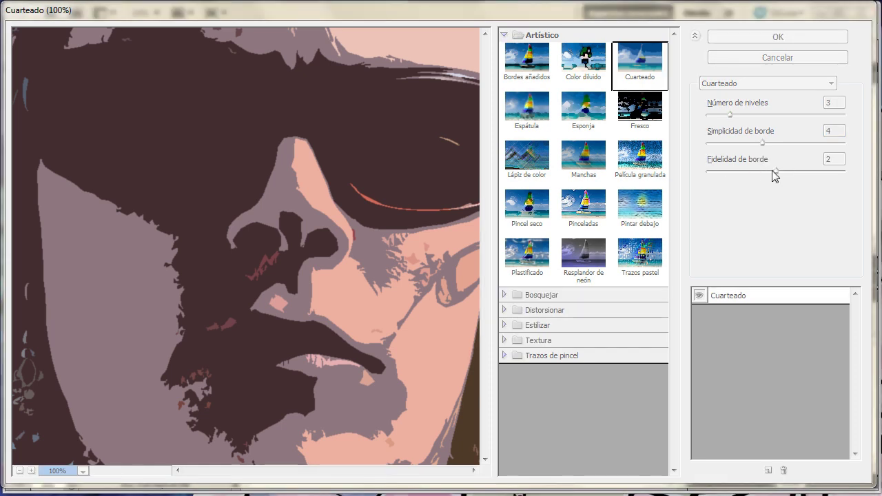
{"action": "mouse_move", "coordinate": [771, 173]}
{"action": "left_mouse_down"}
{"action": "mouse_move", "coordinate": [733, 170]}
{"action": "mouse_move", "coordinate": [828, 183]}
{"action": "mouse_move", "coordinate": [715, 201]}
{"action": "mouse_move", "coordinate": [821, 202]}
{"action": "left_mouse_up"}
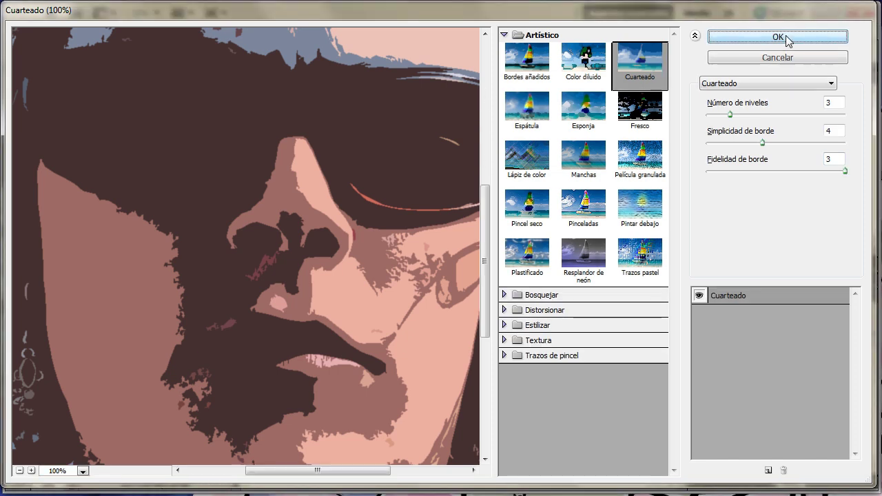
{"action": "left_click", "coordinate": [779, 37]}
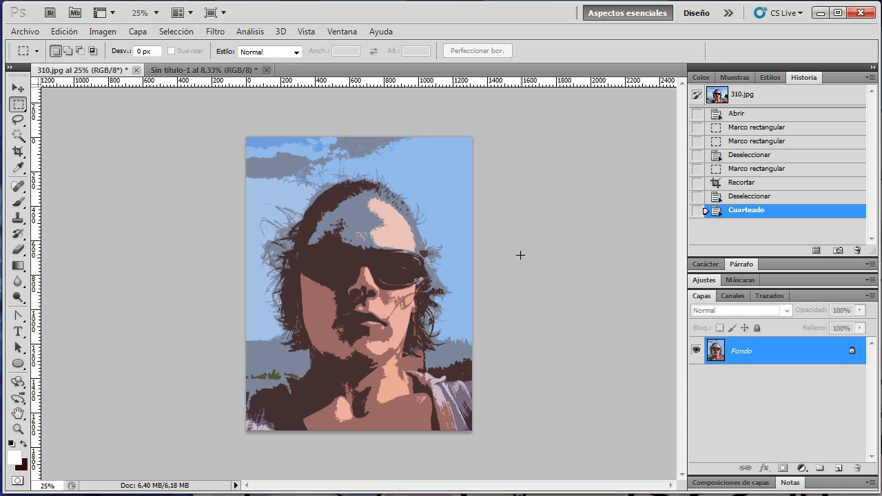
- Undo the Cuarteado effect to restore the unfiltered cropped photo
{"action": "left_click", "coordinate": [70, 31]}
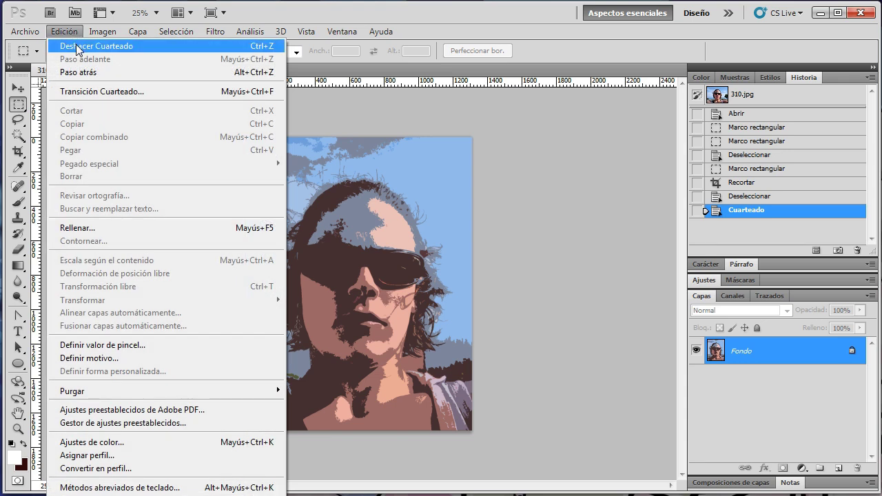
{"action": "left_click", "coordinate": [78, 46]}
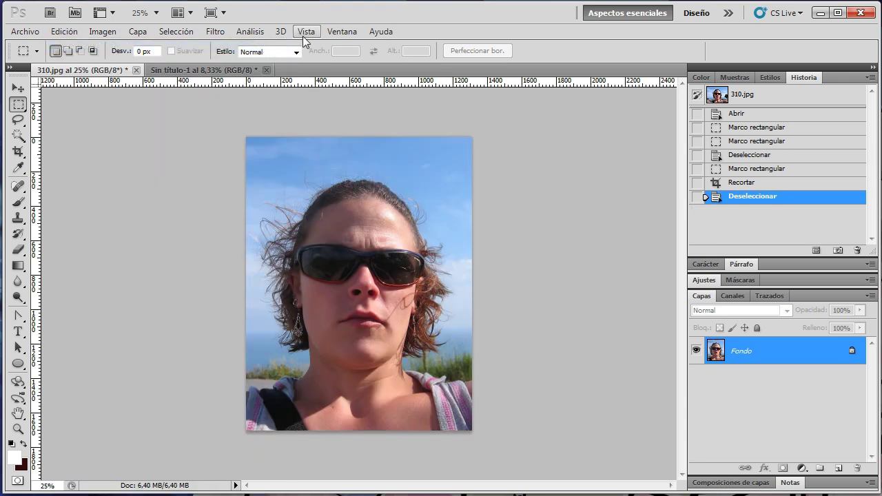
{"action": "left_click", "coordinate": [215, 31]}
- Reapply the last Cuarteado filter, then undo it again
{"action": "left_click", "coordinate": [228, 60]}
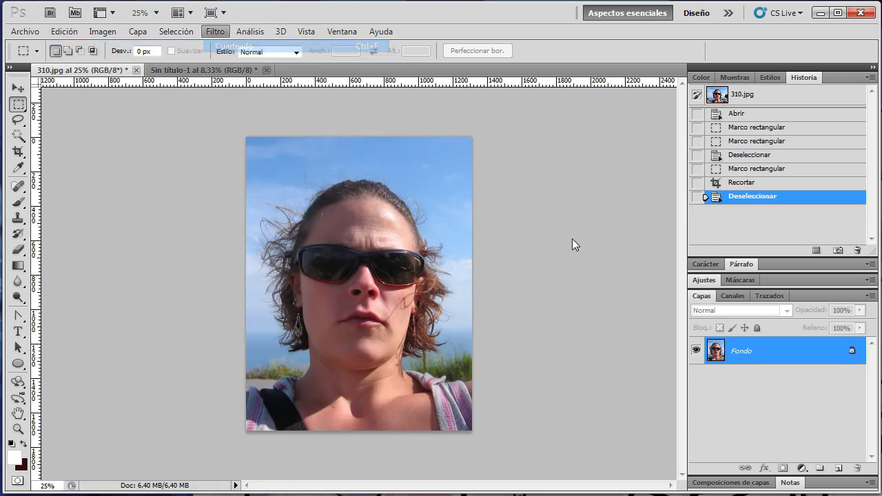
{"action": "left_click", "coordinate": [64, 31]}
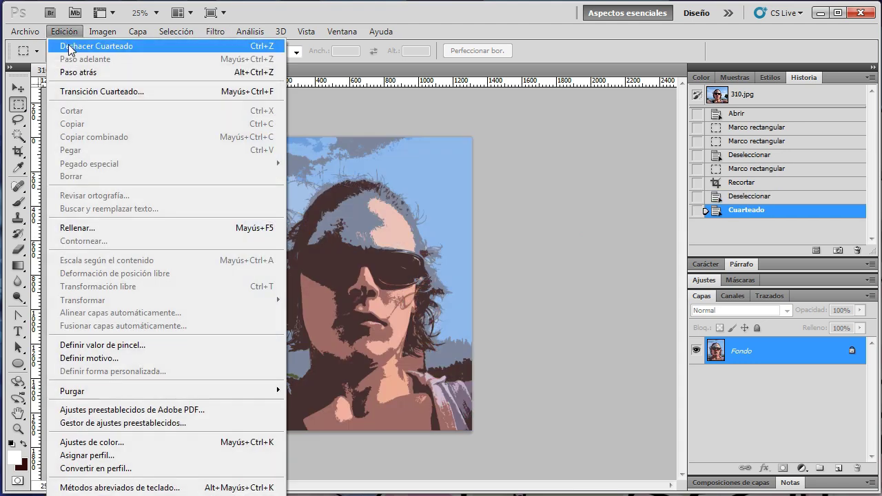
{"action": "left_click", "coordinate": [78, 46]}
- Apply Cuarteado with 4 levels, edge simplicity 4 and edge fidelity 3
{"action": "left_click", "coordinate": [215, 31]}
{"action": "mouse_move", "coordinate": [230, 143]}
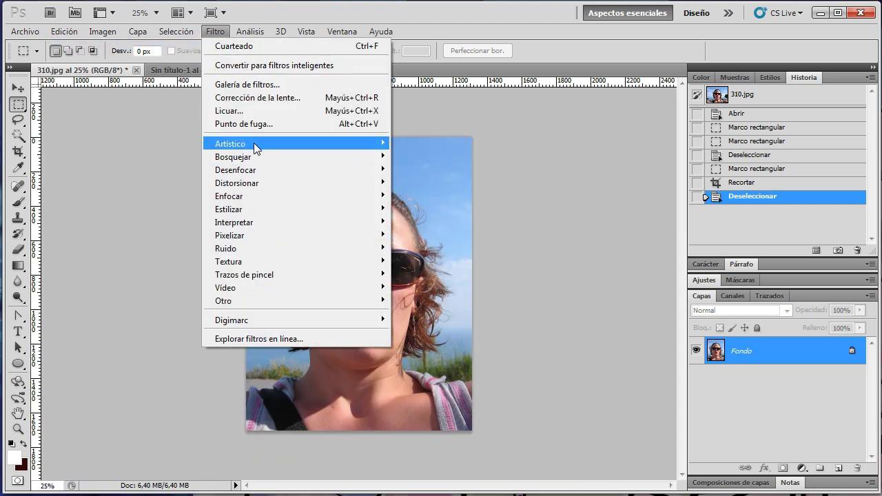
{"action": "left_click", "coordinate": [423, 168]}
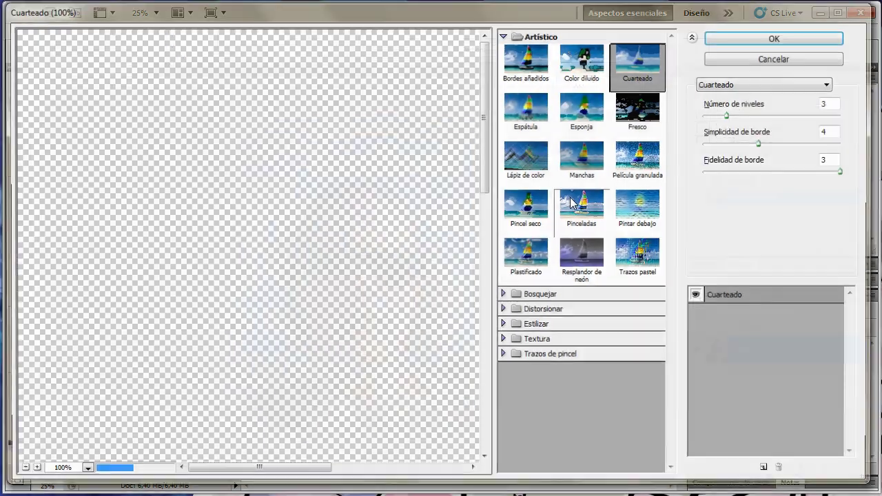
{"action": "left_click_drag", "start_coordinate": [488, 148], "coordinate": [488, 211]}
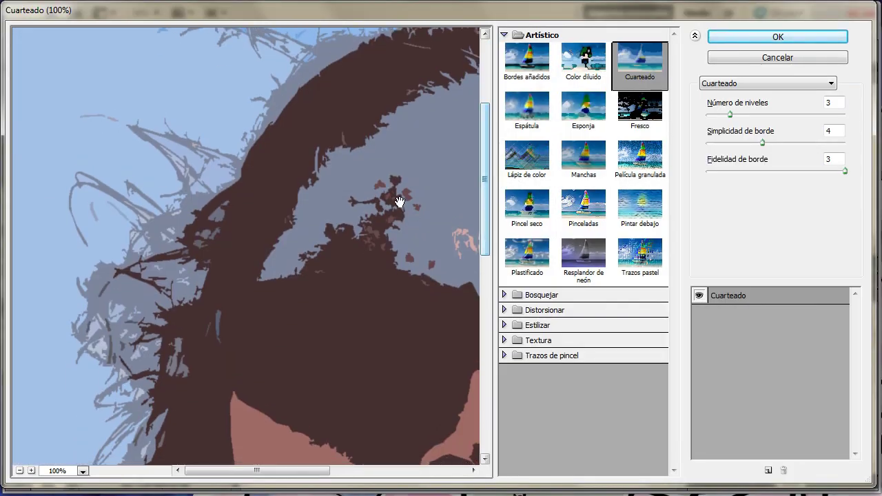
{"action": "left_click_drag", "start_coordinate": [324, 471], "coordinate": [339, 472]}
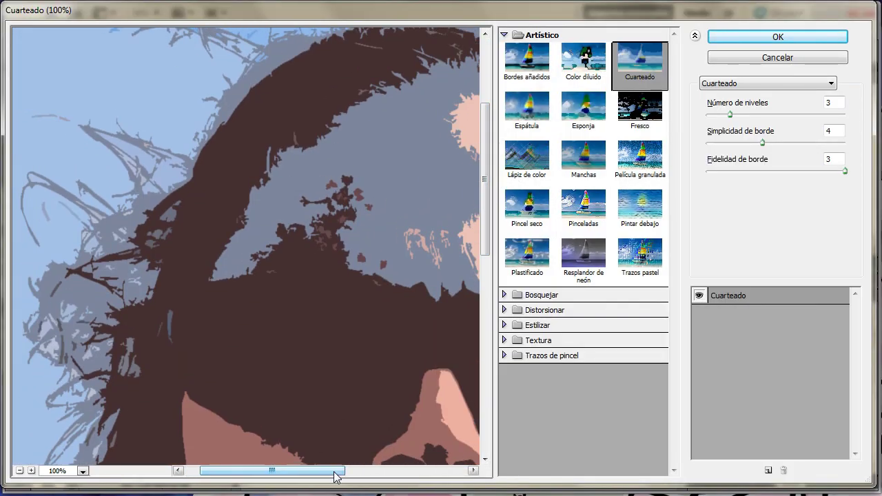
{"action": "left_click_drag", "start_coordinate": [730, 114], "coordinate": [748, 116]}
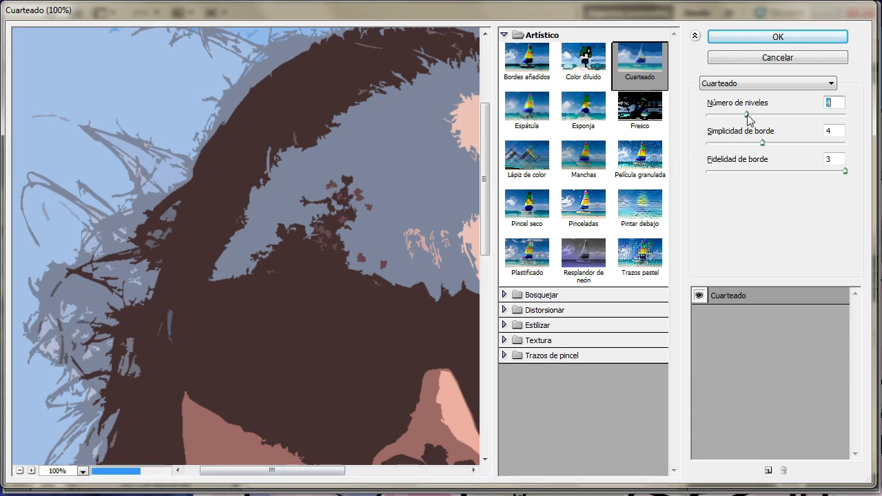
{"action": "left_click_drag", "start_coordinate": [486, 152], "coordinate": [506, 226]}
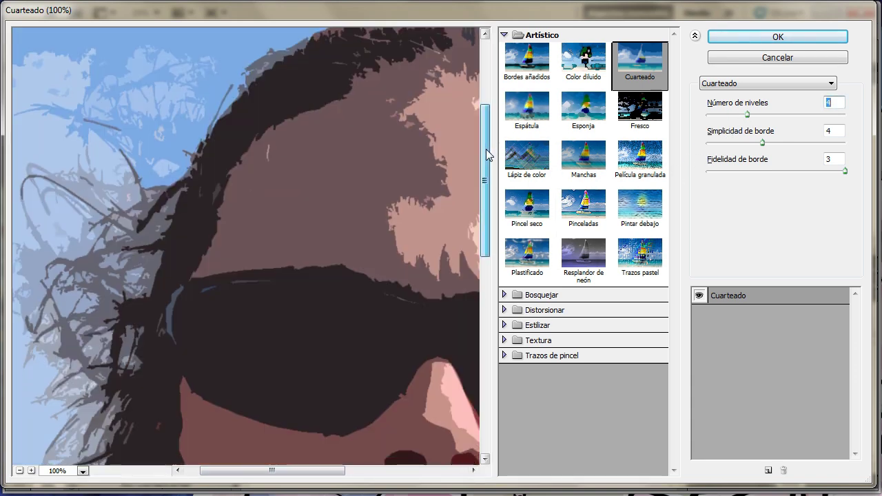
{"action": "left_click", "coordinate": [789, 37]}
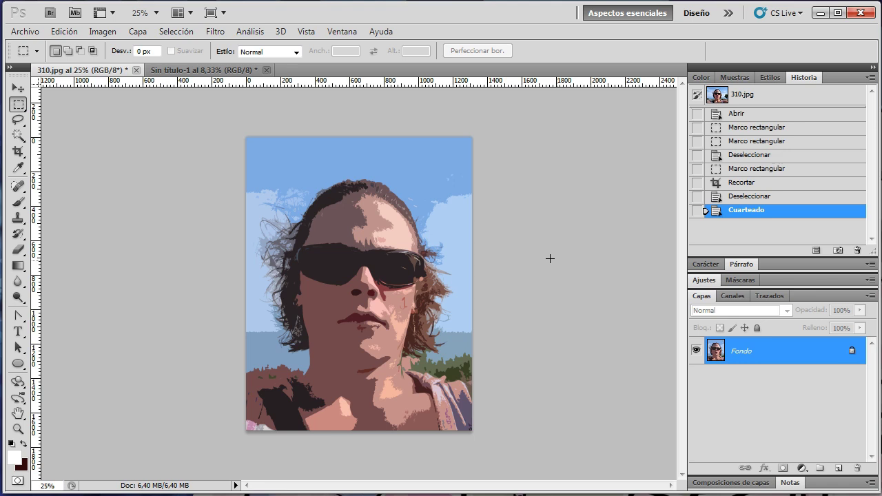
- Undo the 4-level cutout and reapply Cuarteado with 5 levels and adjusted edge simplicity
{"action": "left_click", "coordinate": [64, 32]}
{"action": "left_click", "coordinate": [96, 44]}
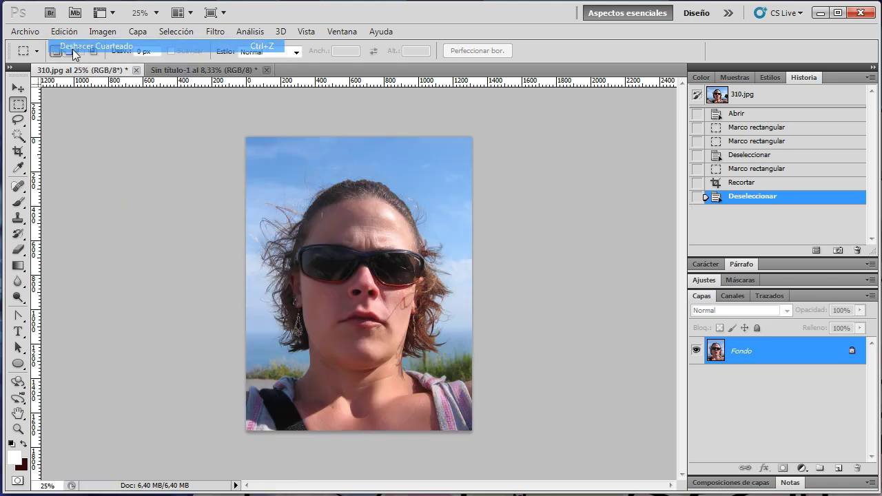
{"action": "left_click", "coordinate": [217, 32]}
{"action": "mouse_move", "coordinate": [230, 143]}
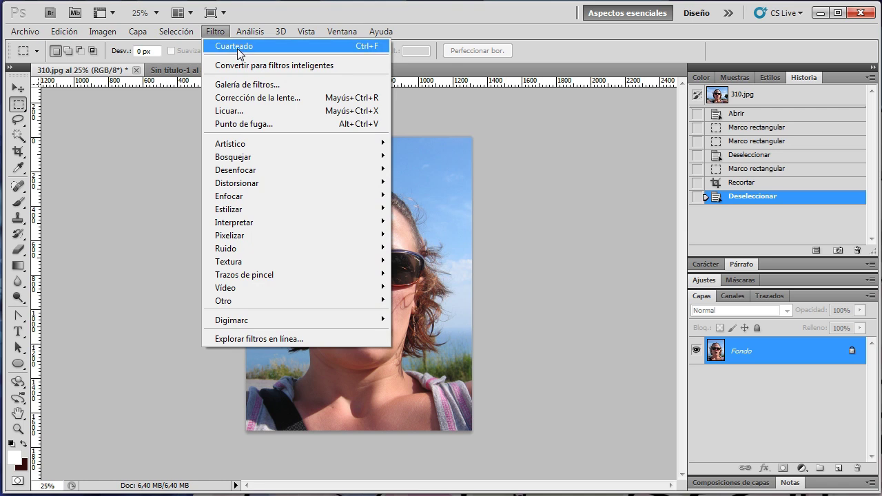
{"action": "left_click", "coordinate": [423, 168]}
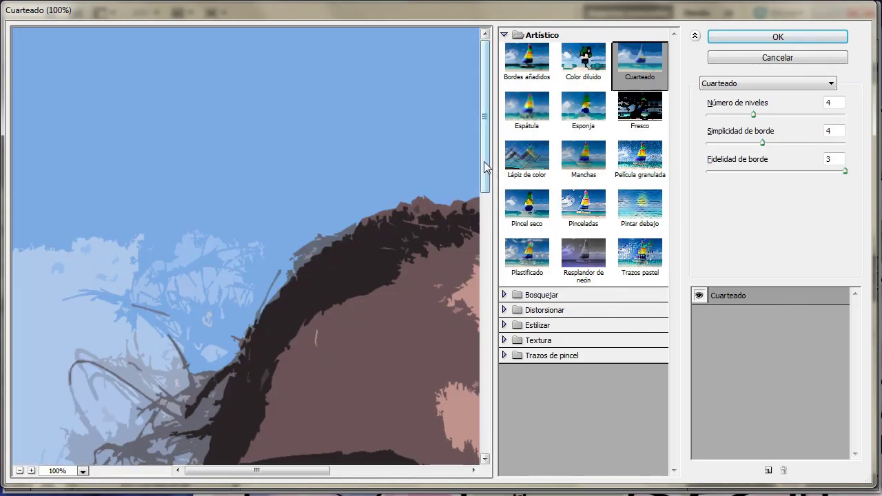
{"action": "left_click_drag", "start_coordinate": [485, 168], "coordinate": [485, 277]}
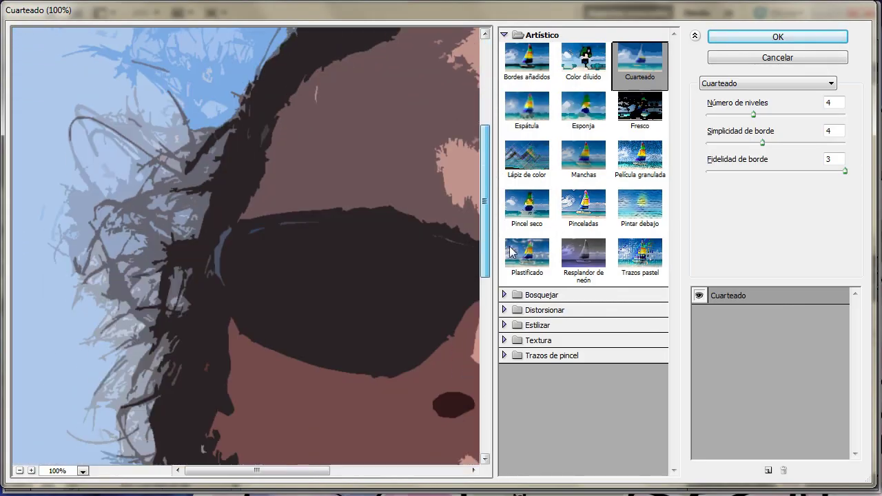
{"action": "left_click_drag", "start_coordinate": [751, 114], "coordinate": [773, 114]}
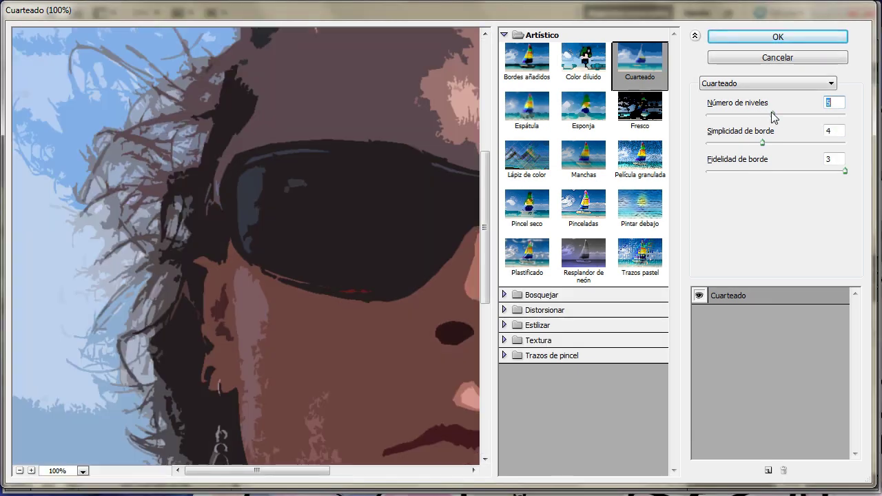
{"action": "mouse_move", "coordinate": [762, 143]}
{"action": "left_mouse_down"}
{"action": "mouse_move", "coordinate": [797, 142]}
{"action": "mouse_move", "coordinate": [743, 142]}
{"action": "left_mouse_up"}
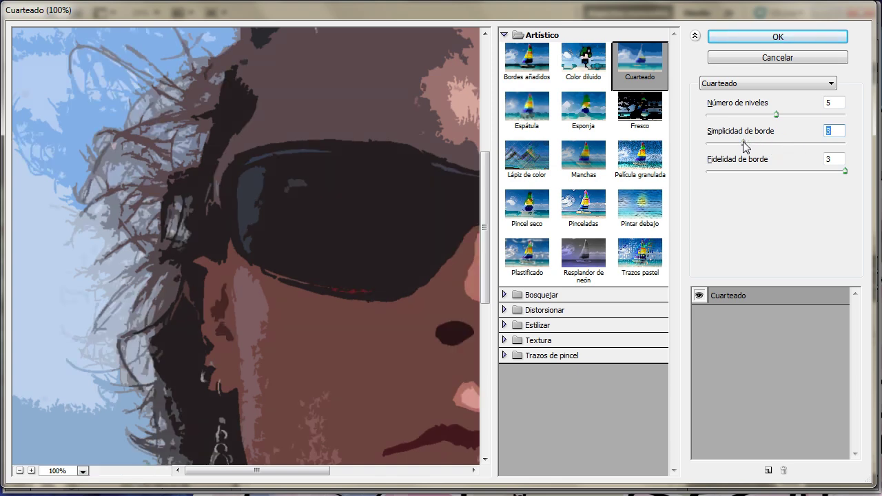
{"action": "left_click", "coordinate": [796, 36]}
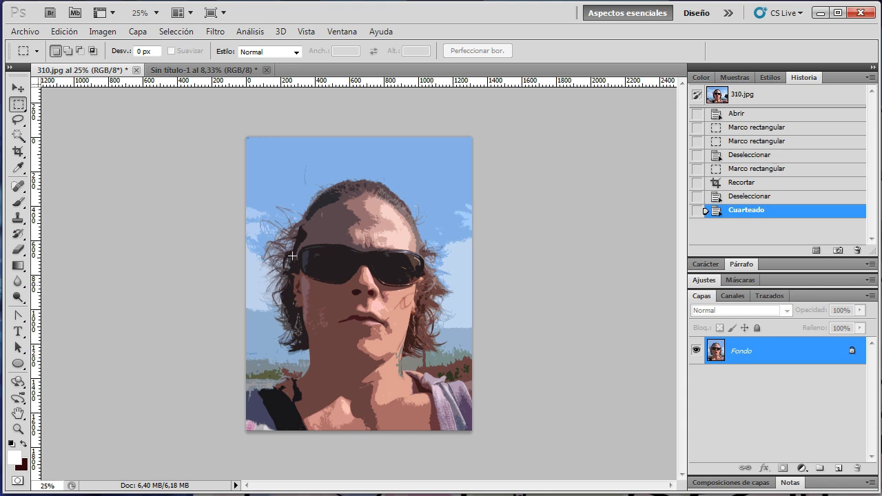
{"action": "left_click", "coordinate": [115, 35]}
{"action": "mouse_move", "coordinate": [112, 65]}
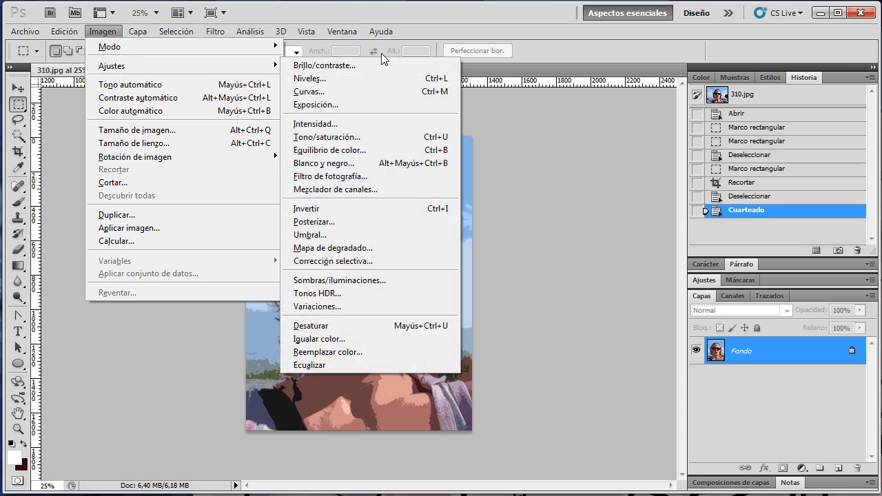
{"action": "left_click", "coordinate": [361, 136]}
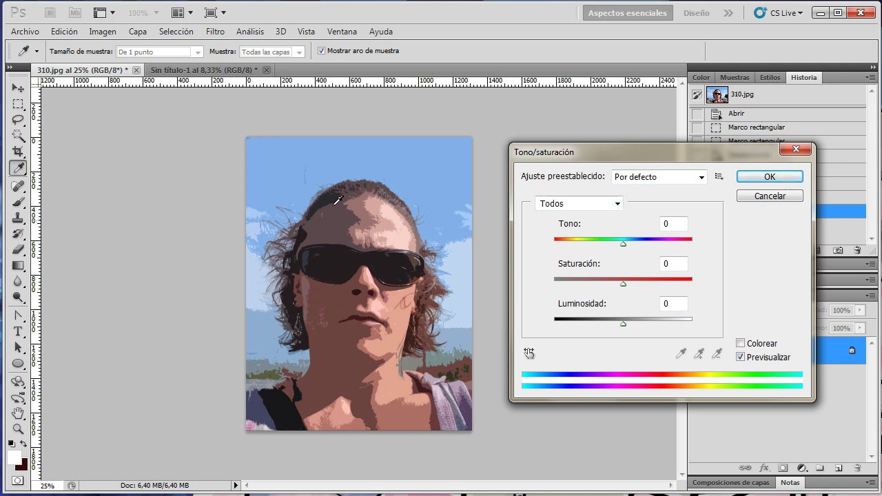
{"action": "mouse_move", "coordinate": [624, 243]}
{"action": "left_mouse_down"}
{"action": "mouse_move", "coordinate": [656, 244]}
{"action": "mouse_move", "coordinate": [583, 246]}
{"action": "mouse_move", "coordinate": [637, 246]}
{"action": "mouse_move", "coordinate": [634, 272]}
{"action": "left_mouse_up"}
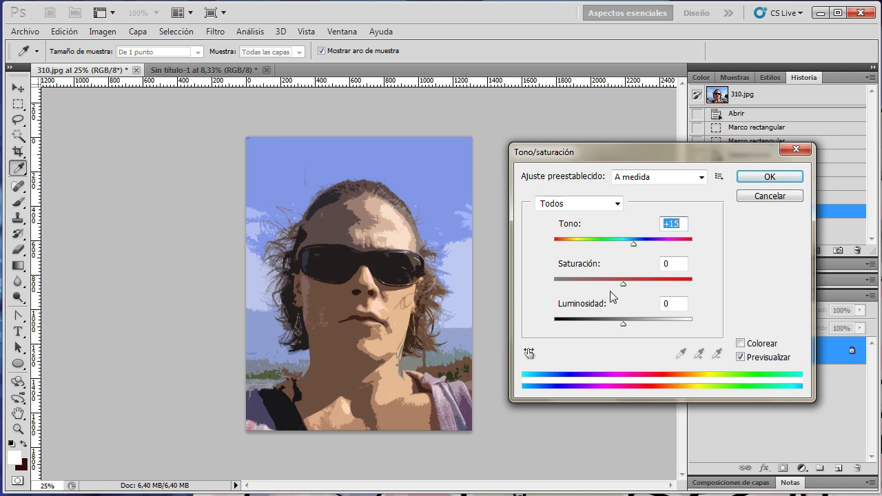
{"action": "mouse_move", "coordinate": [623, 283]}
{"action": "left_mouse_down"}
{"action": "mouse_move", "coordinate": [694, 292]}
{"action": "mouse_move", "coordinate": [633, 291]}
{"action": "mouse_move", "coordinate": [650, 291]}
{"action": "mouse_move", "coordinate": [640, 292]}
{"action": "left_mouse_up"}
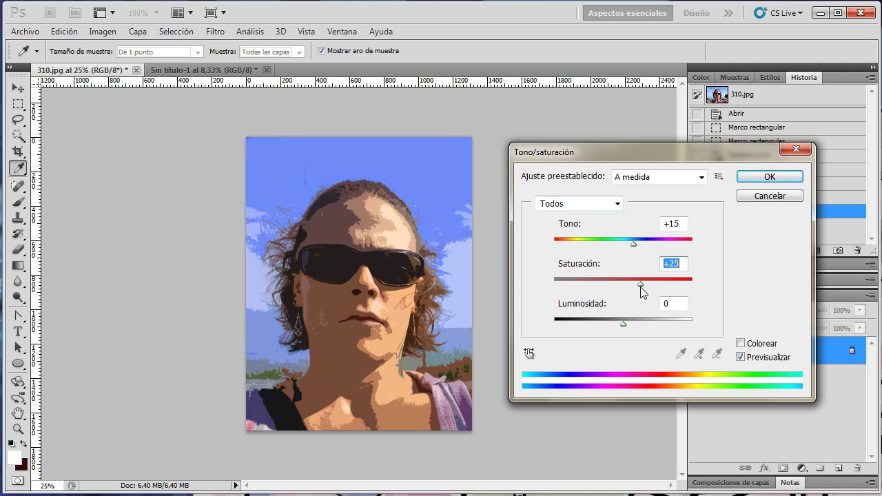
{"action": "mouse_move", "coordinate": [624, 327]}
{"action": "left_mouse_down"}
{"action": "mouse_move", "coordinate": [604, 327]}
{"action": "mouse_move", "coordinate": [621, 328]}
{"action": "left_mouse_up"}
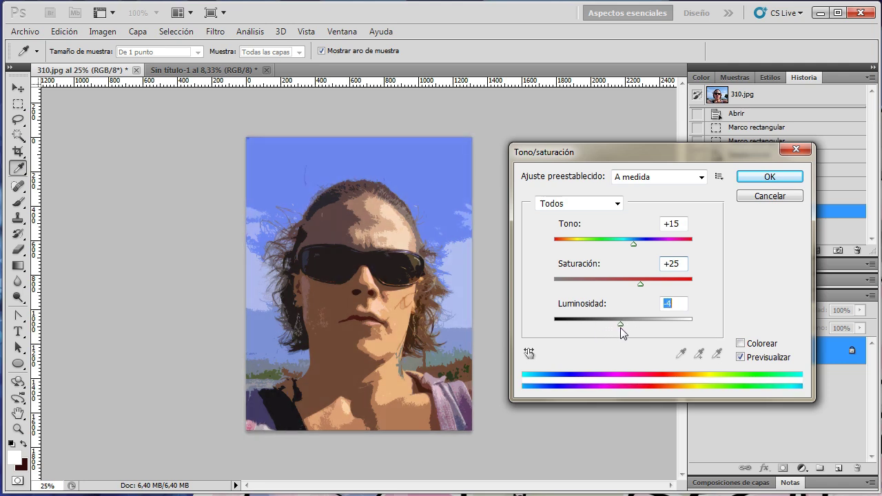
{"action": "type", "text": "0"}
{"action": "left_click", "coordinate": [740, 343]}
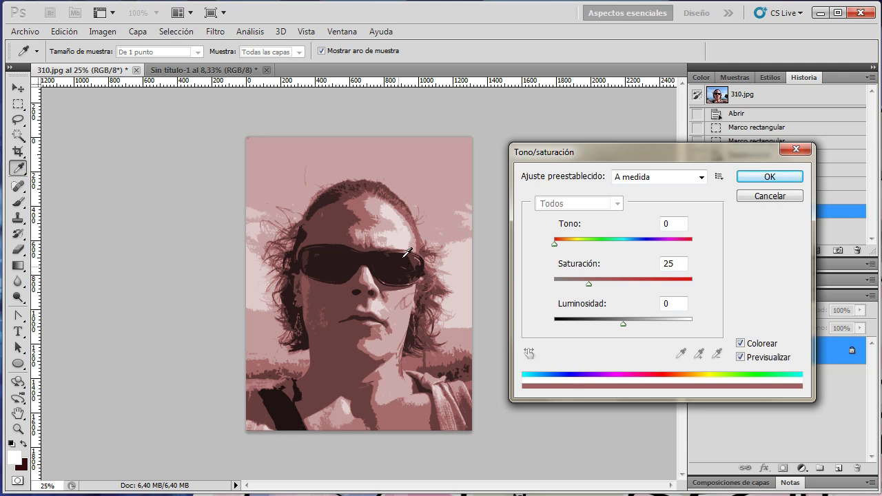
{"action": "left_click", "coordinate": [741, 343]}
{"action": "mouse_move", "coordinate": [632, 244]}
{"action": "left_mouse_down"}
{"action": "mouse_move", "coordinate": [666, 246]}
{"action": "mouse_move", "coordinate": [560, 246]}
{"action": "mouse_move", "coordinate": [666, 255]}
{"action": "mouse_move", "coordinate": [640, 248]}
{"action": "left_mouse_up"}
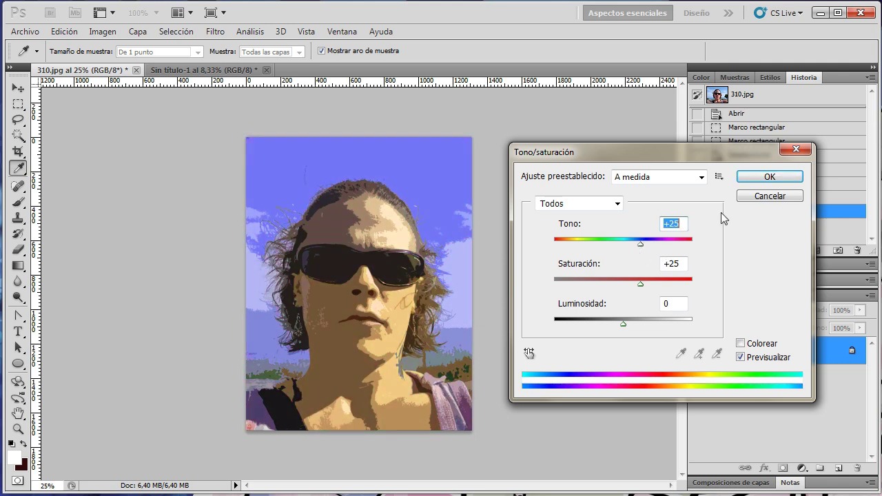
{"action": "left_click", "coordinate": [779, 198]}
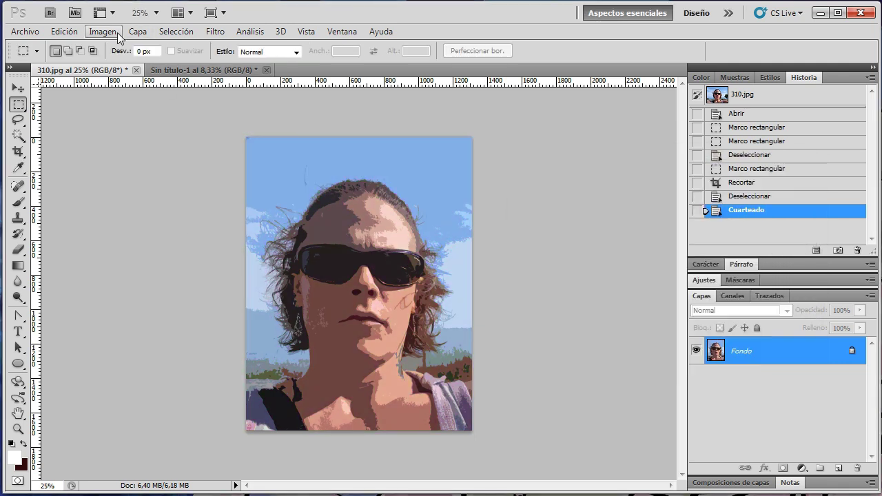
- Invert the posterized portrait's colours, turning the sky brown and the face pale blue
{"action": "left_click", "coordinate": [118, 34]}
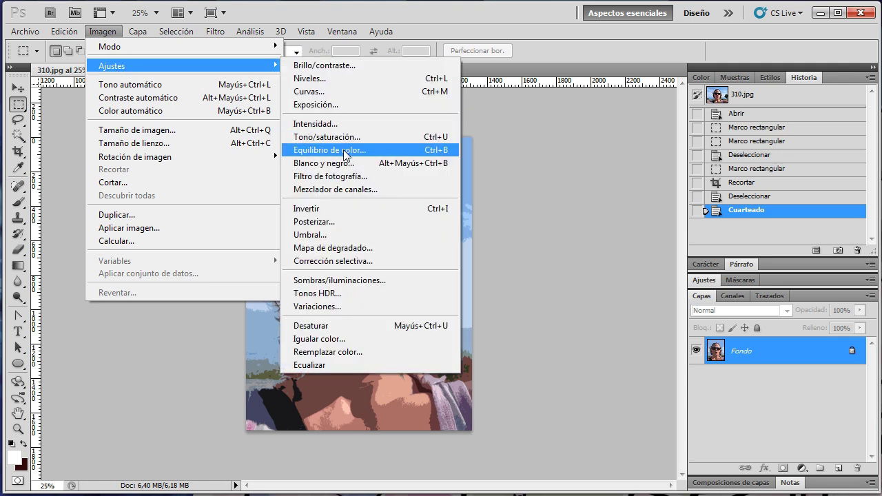
{"action": "left_click", "coordinate": [333, 213]}
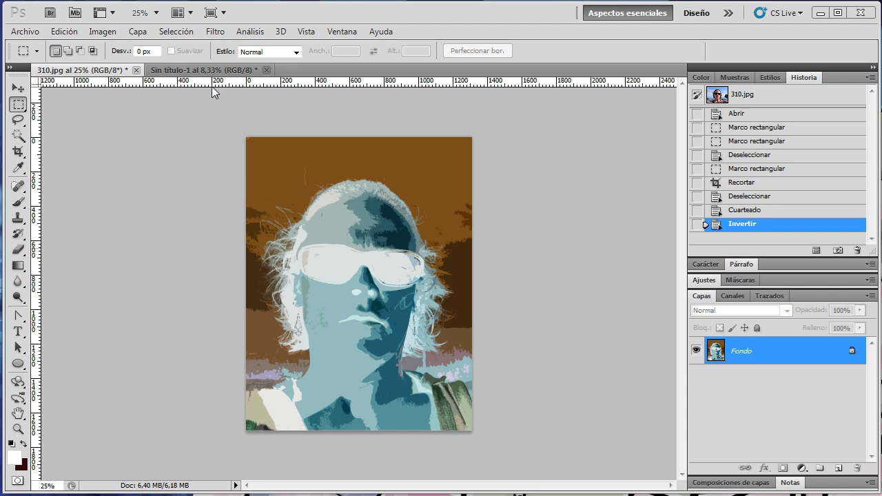
{"action": "left_click", "coordinate": [66, 32]}
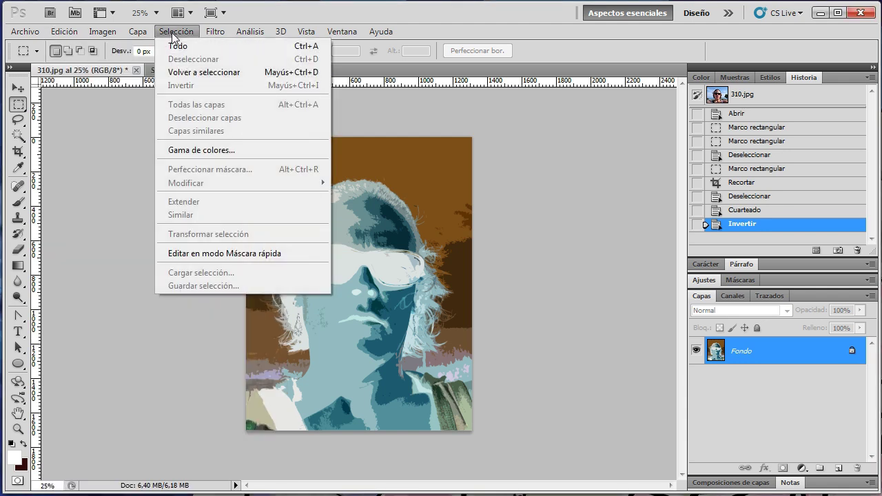
- Select all of the inverted portrait and copy it
{"action": "left_click", "coordinate": [181, 46]}
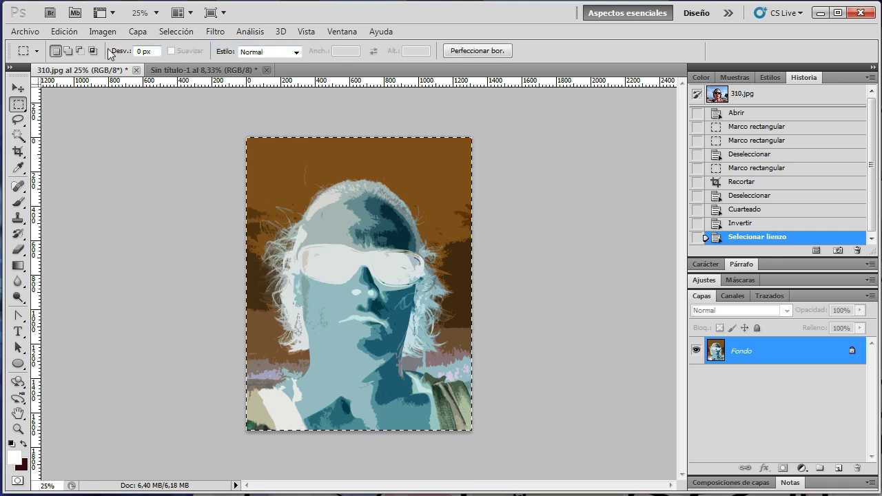
{"action": "left_click", "coordinate": [66, 32]}
{"action": "left_click", "coordinate": [71, 124]}
- Paste it into Sin título-1, converting to the page profile, and move it top-left
{"action": "left_click", "coordinate": [209, 70]}
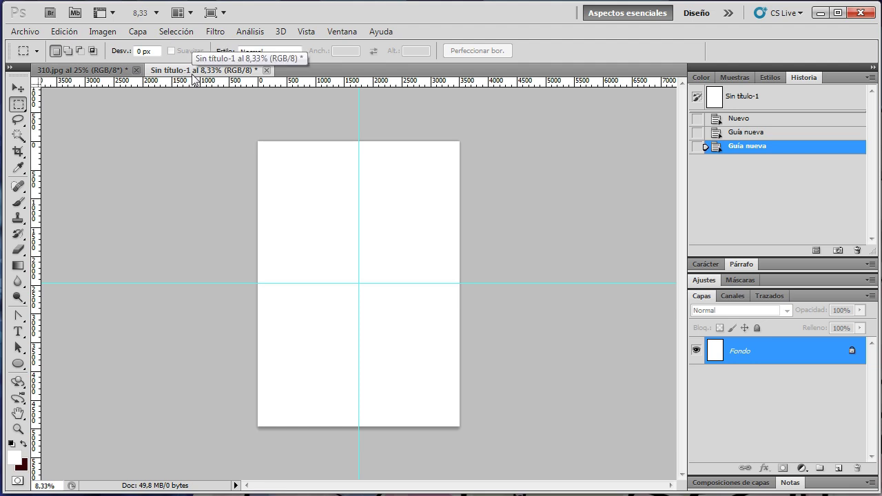
{"action": "left_click", "coordinate": [64, 31]}
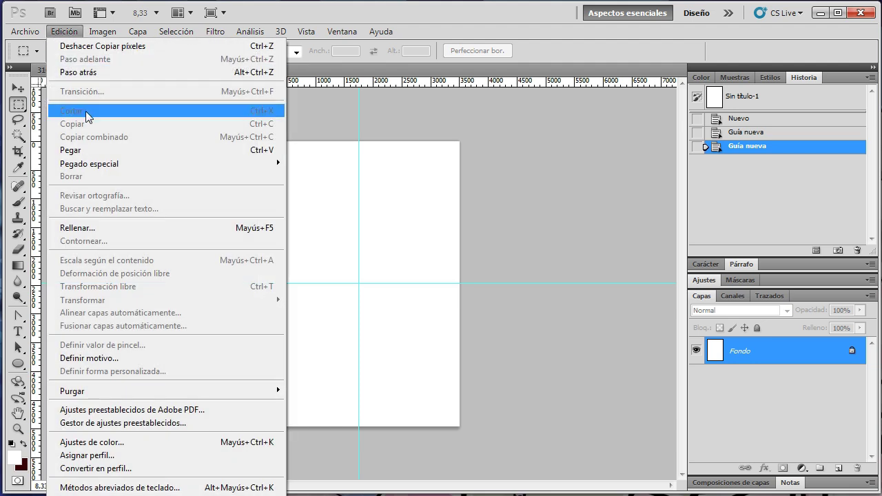
{"action": "left_click", "coordinate": [76, 150]}
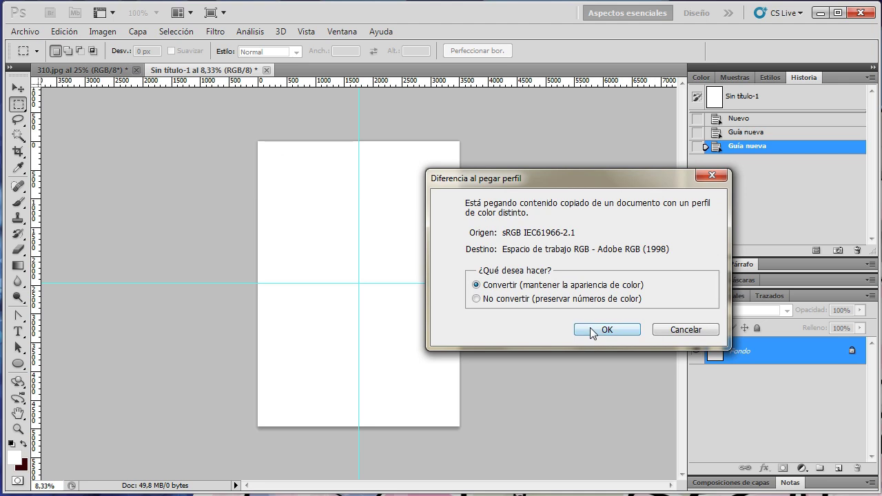
{"action": "left_click", "coordinate": [591, 331]}
{"action": "key", "text": "v"}
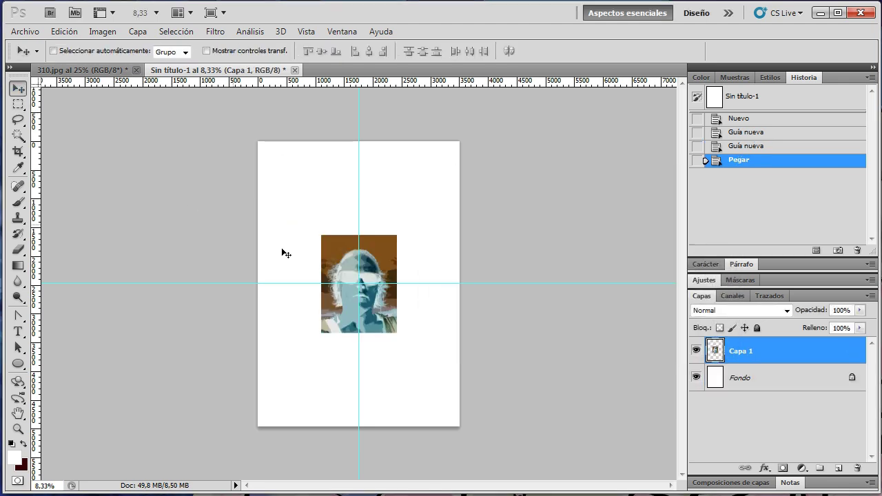
{"action": "left_click_drag", "start_coordinate": [338, 263], "coordinate": [282, 166]}
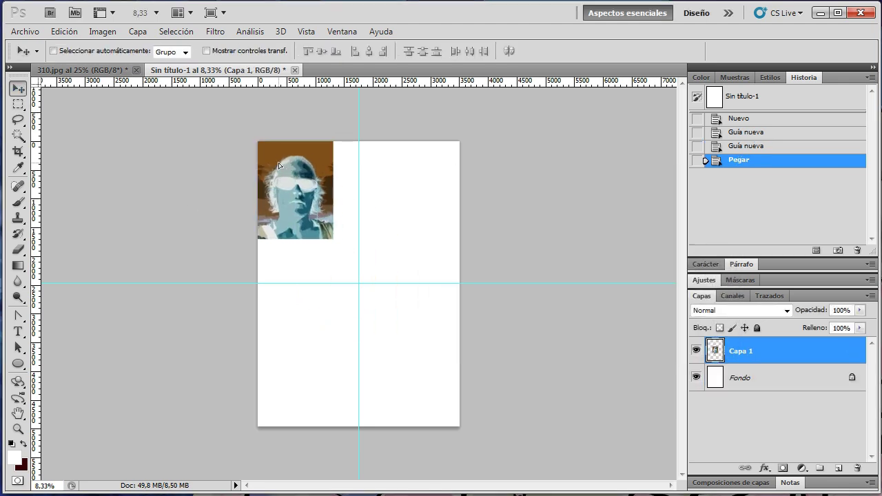
{"action": "left_click", "coordinate": [18, 105]}
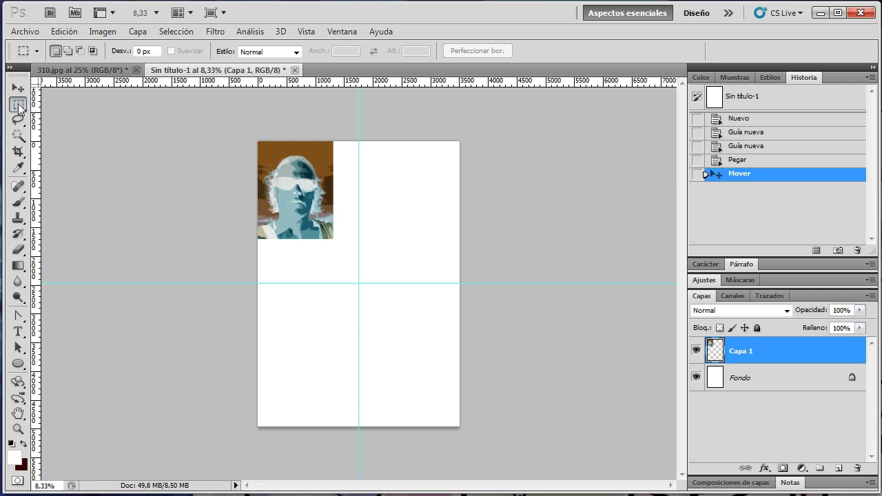
- Free-transform the pasted portrait with width and height scaling linked
{"action": "right_click", "coordinate": [293, 183]}
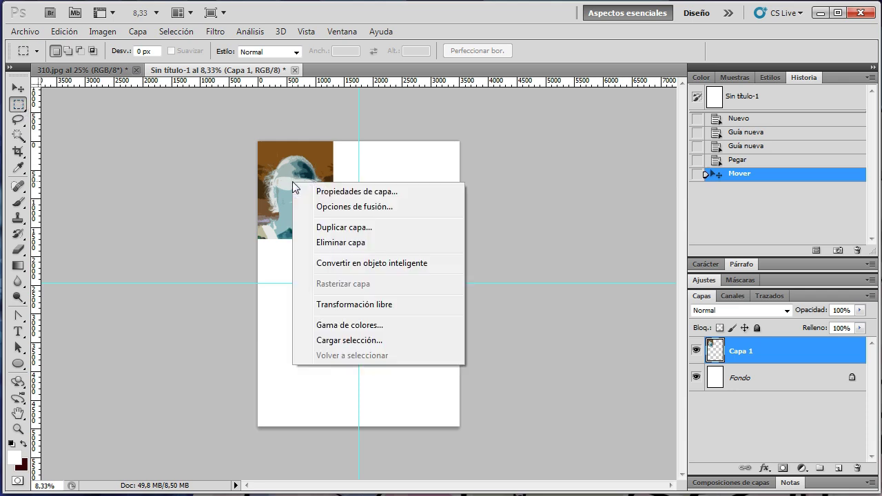
{"action": "left_click", "coordinate": [346, 304]}
{"action": "left_click_drag", "start_coordinate": [335, 239], "coordinate": [359, 282]}
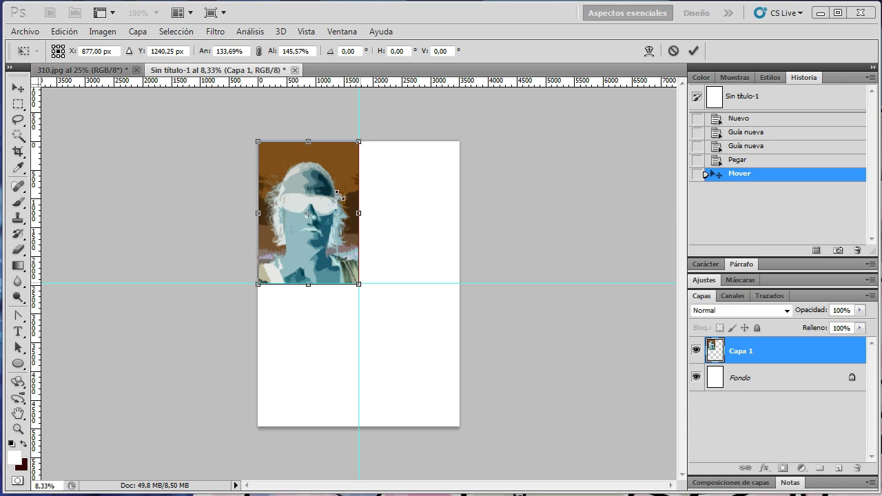
{"action": "left_click", "coordinate": [259, 51]}
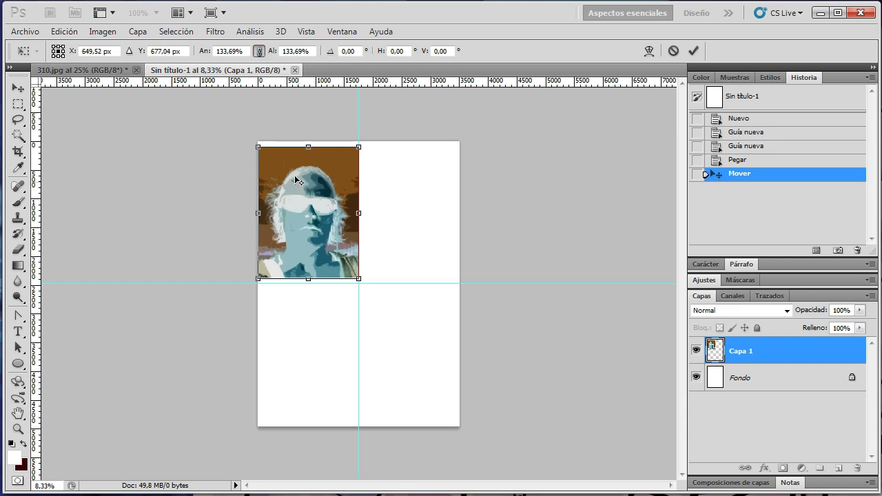
{"action": "left_click_drag", "start_coordinate": [302, 175], "coordinate": [301, 169]}
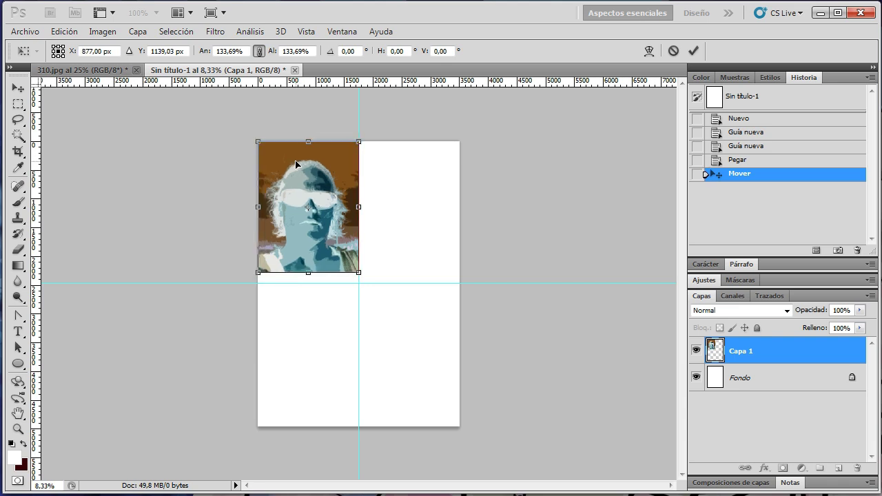
- Scale the portrait to 145% width, aligned to the top-left corner, and apply
{"action": "left_click", "coordinate": [242, 51]}
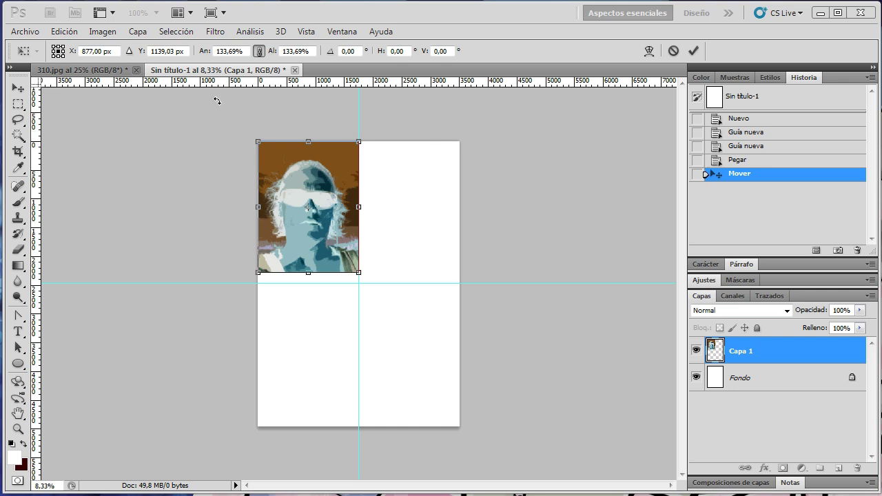
{"action": "left_click", "coordinate": [205, 52]}
{"action": "type", "text": "150"}
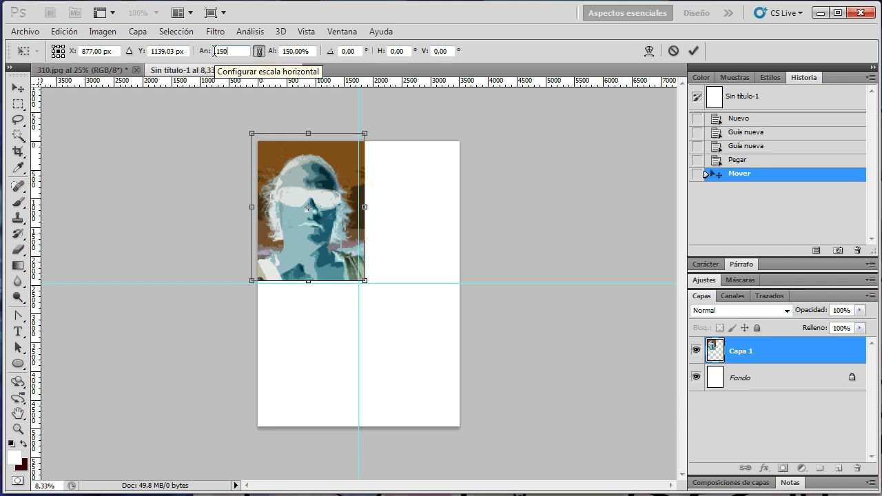
{"action": "left_click", "coordinate": [199, 54]}
{"action": "type", "text": "140"}
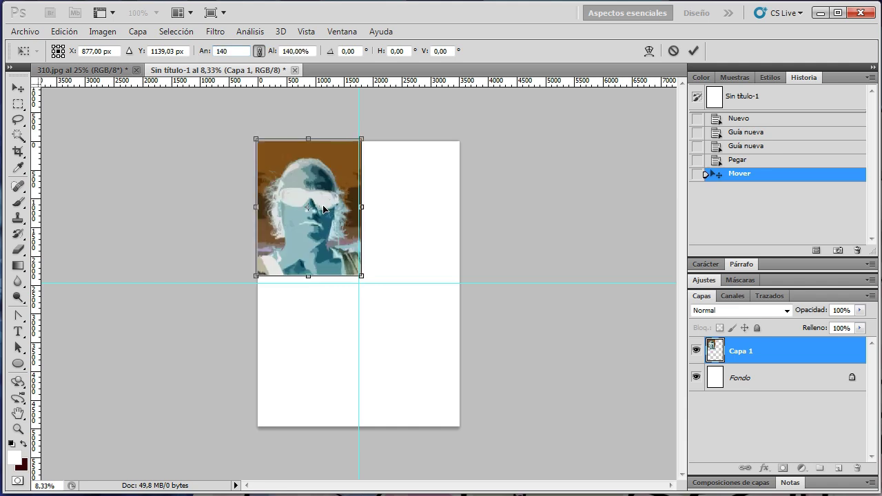
{"action": "left_click_drag", "start_coordinate": [323, 209], "coordinate": [327, 212]}
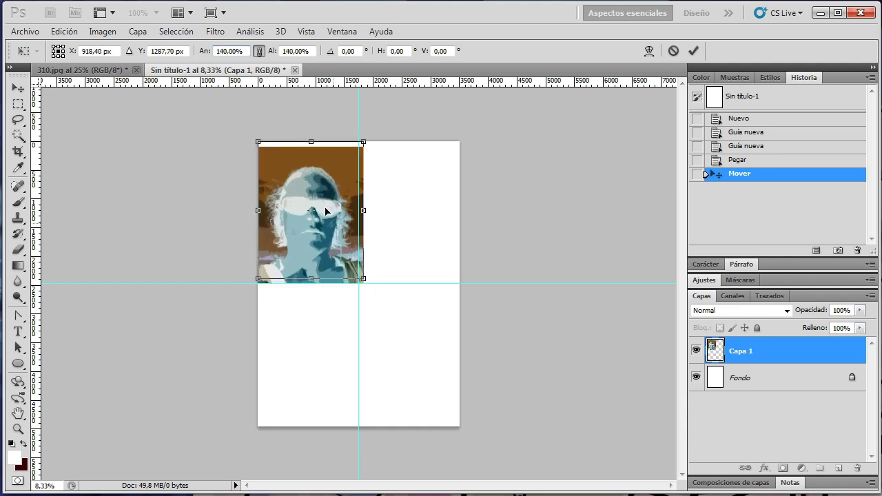
{"action": "double_click", "coordinate": [246, 51]}
{"action": "type", "text": "145"}
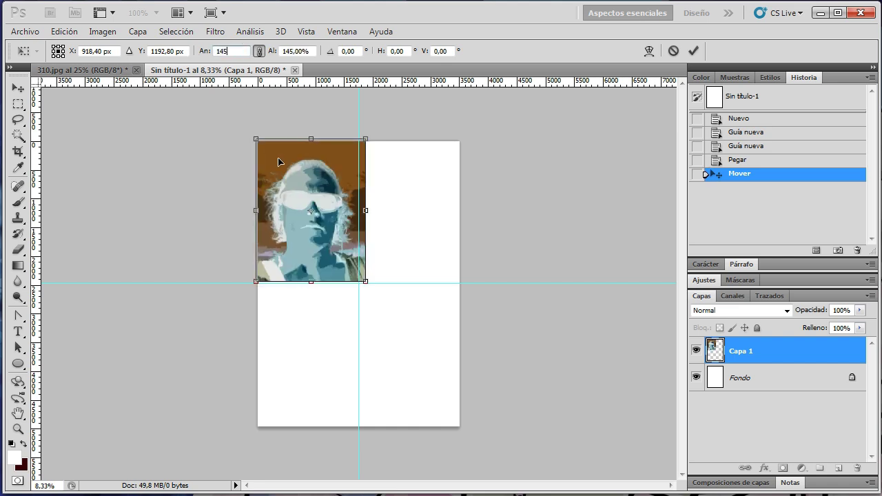
{"action": "left_click_drag", "start_coordinate": [279, 162], "coordinate": [287, 164]}
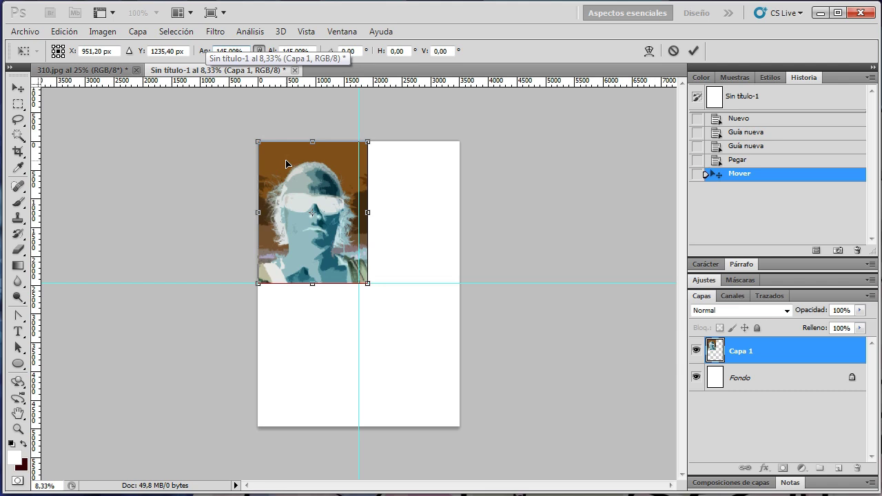
{"action": "key", "text": "Return"}
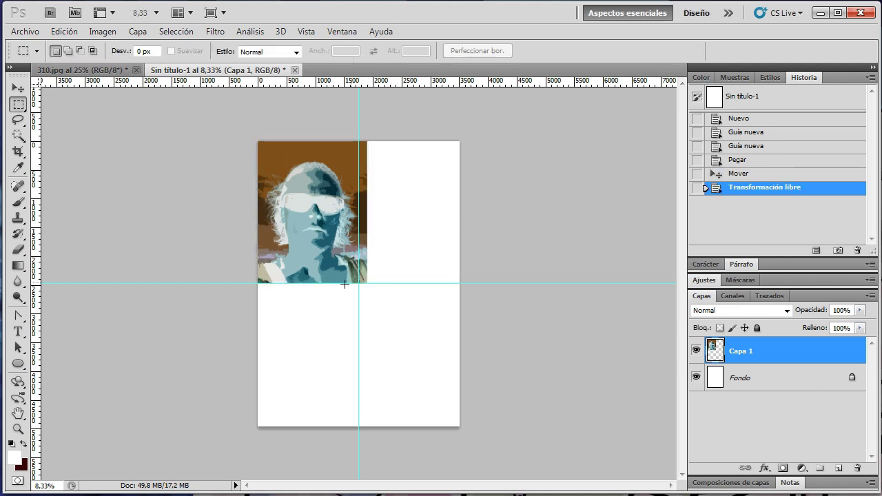
- Move the enlarged portrait into the top-right quadrant and return to 310.jpg
{"action": "left_click", "coordinate": [18, 90]}
{"action": "left_click_drag", "start_coordinate": [306, 238], "coordinate": [403, 241]}
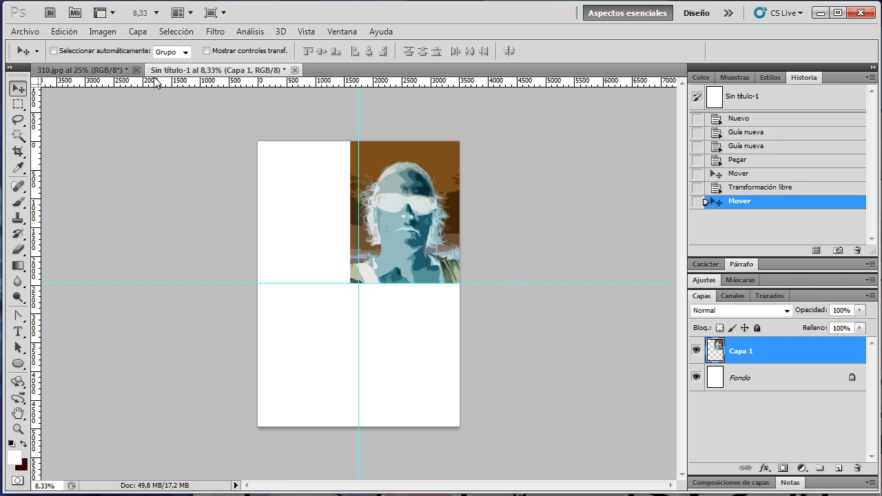
{"action": "left_click", "coordinate": [86, 70]}
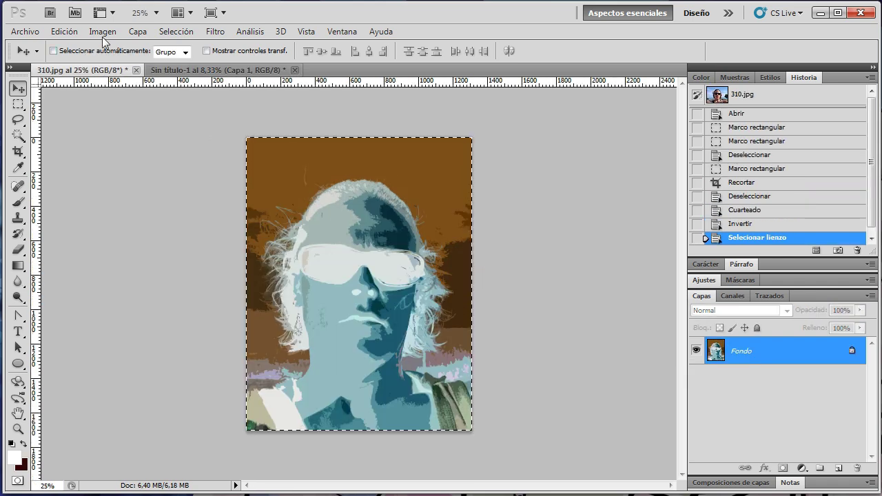
- Step back twice in 310.jpg's history to remove the inversion
{"action": "left_click", "coordinate": [65, 31]}
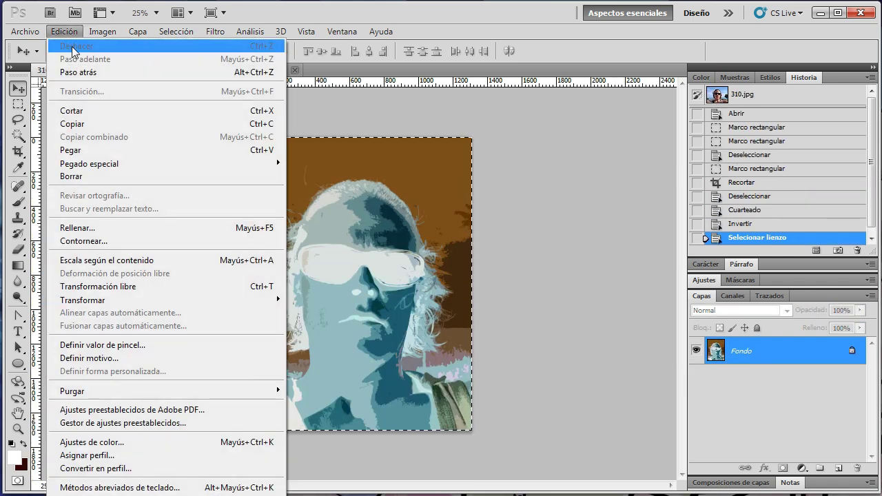
{"action": "left_click", "coordinate": [79, 72]}
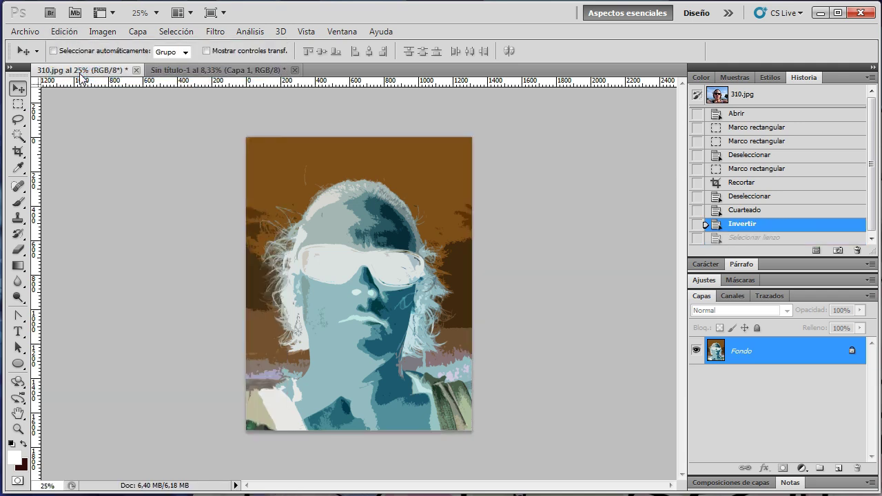
{"action": "left_click", "coordinate": [64, 33]}
{"action": "left_click", "coordinate": [77, 72]}
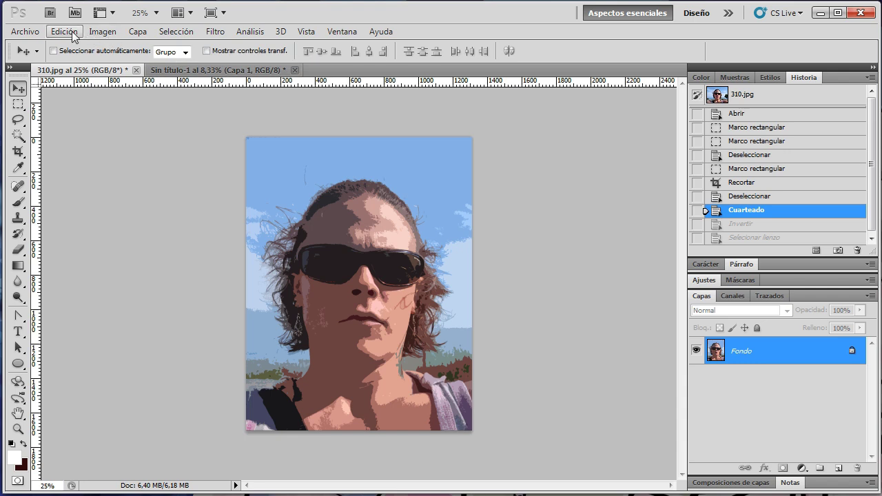
- Copy the whole original-colour 310.jpg portrait and paste it into Sin título-1
{"action": "left_click", "coordinate": [168, 32]}
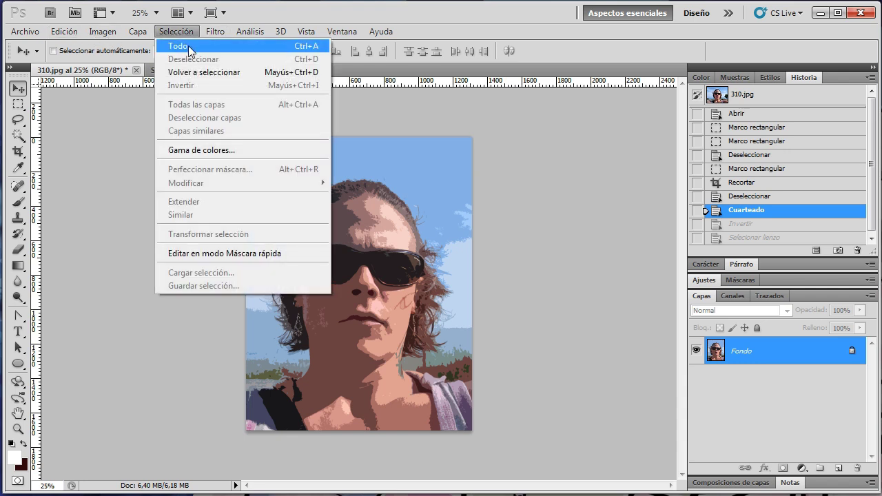
{"action": "left_click", "coordinate": [182, 42]}
{"action": "left_click", "coordinate": [64, 32]}
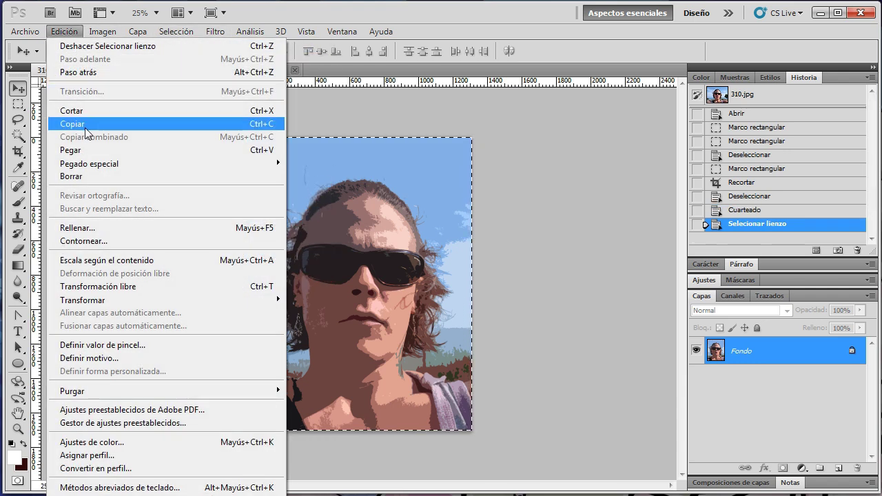
{"action": "left_click", "coordinate": [80, 124]}
{"action": "left_click", "coordinate": [199, 69]}
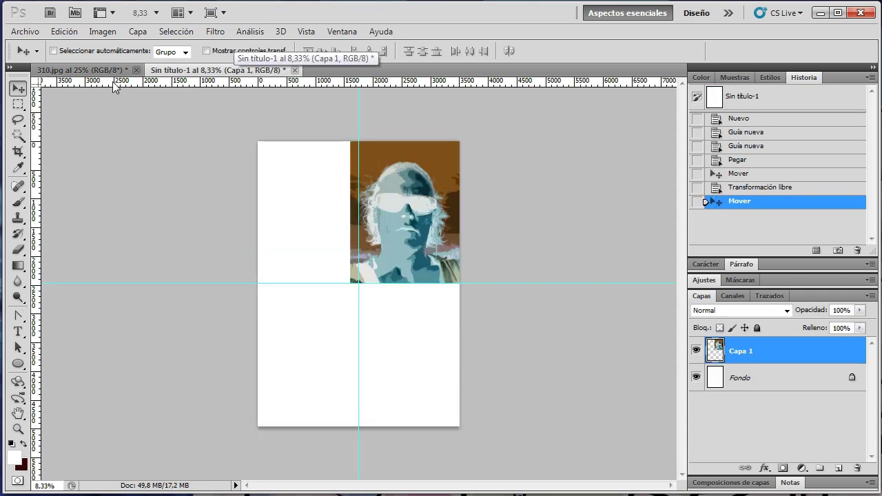
{"action": "left_click", "coordinate": [64, 32]}
{"action": "left_click", "coordinate": [89, 149]}
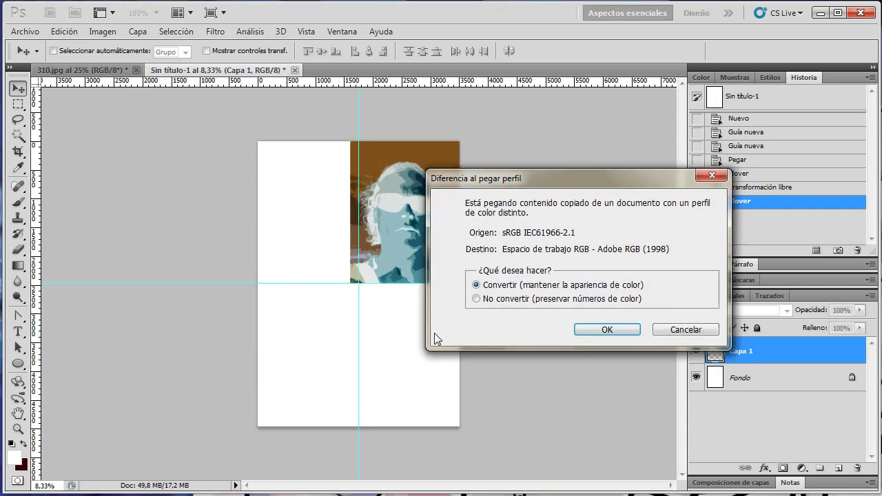
{"action": "left_click", "coordinate": [607, 329]}
- Move the pasted portrait to the top-left and scale its width to 145%
{"action": "left_click_drag", "start_coordinate": [341, 255], "coordinate": [281, 164]}
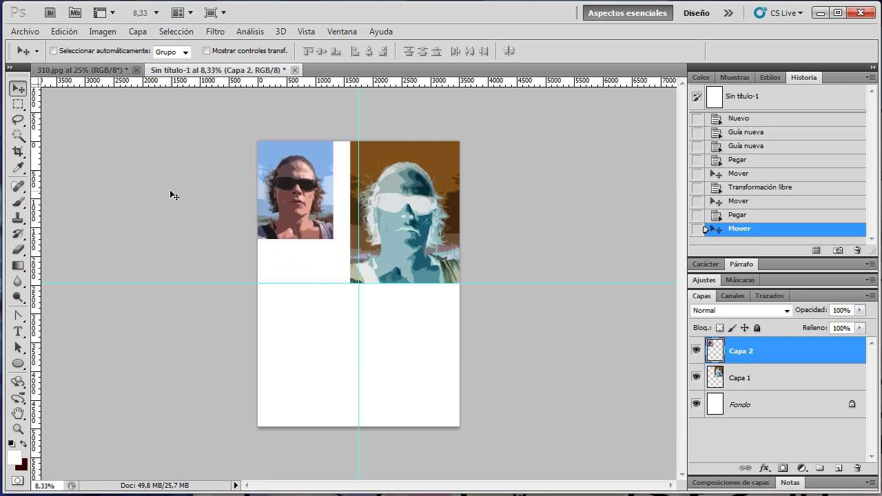
{"action": "left_click", "coordinate": [18, 104]}
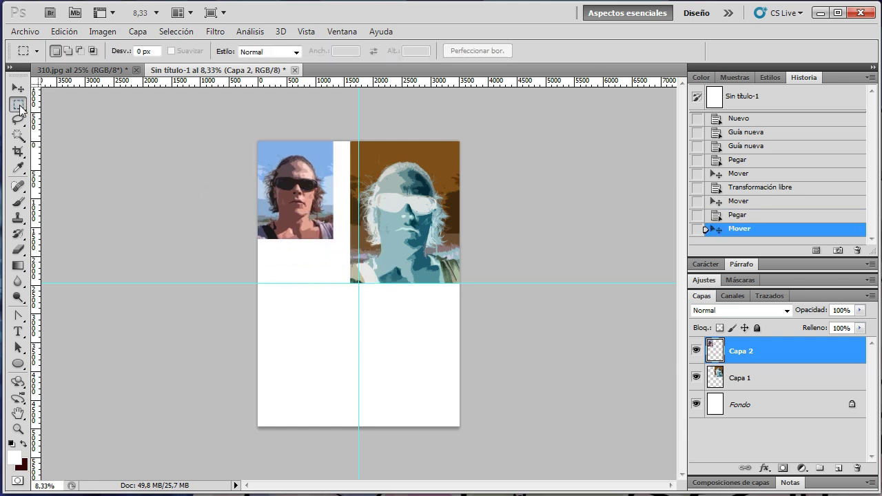
{"action": "right_click", "coordinate": [314, 196]}
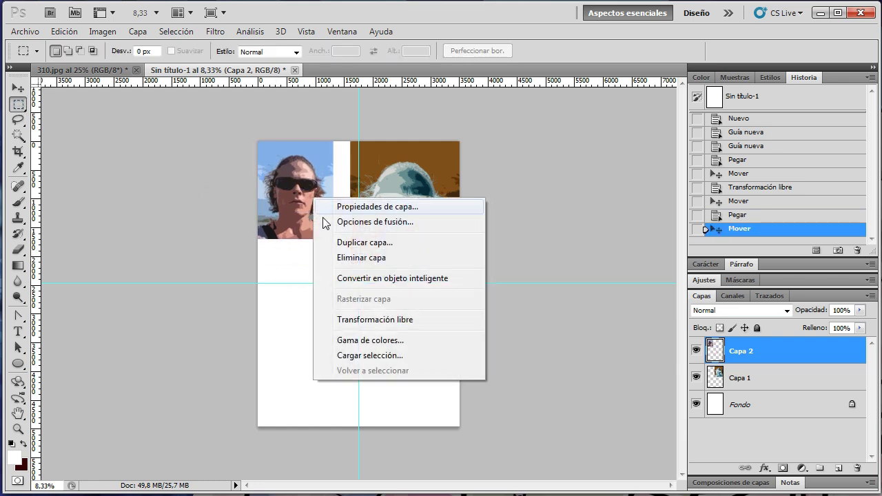
{"action": "left_click", "coordinate": [358, 319]}
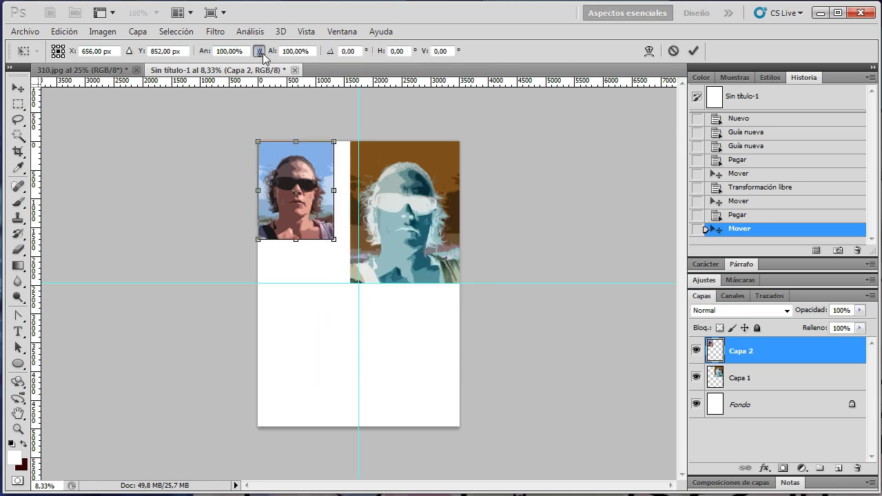
{"action": "left_click", "coordinate": [243, 51]}
{"action": "type", "text": "145"}
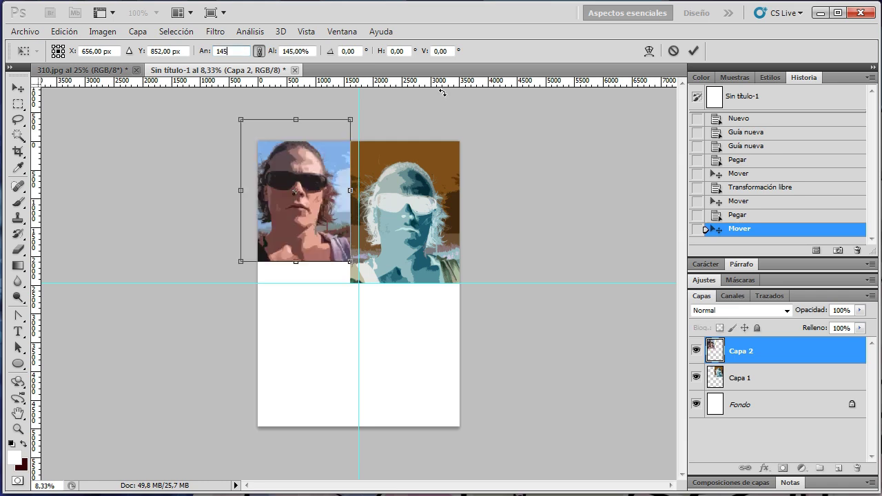
{"action": "key", "text": "Return"}
- Apply the 145% enlargement and nudge the portrait down toward the horizontal guide
{"action": "left_click_drag", "start_coordinate": [319, 166], "coordinate": [324, 175]}
{"action": "key", "text": "Return"}
{"action": "key", "text": "m"}
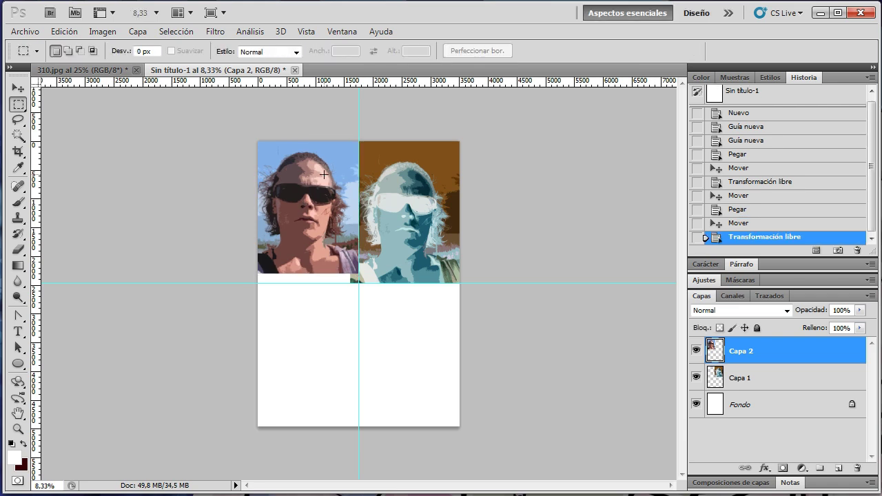
{"action": "left_click", "coordinate": [18, 88]}
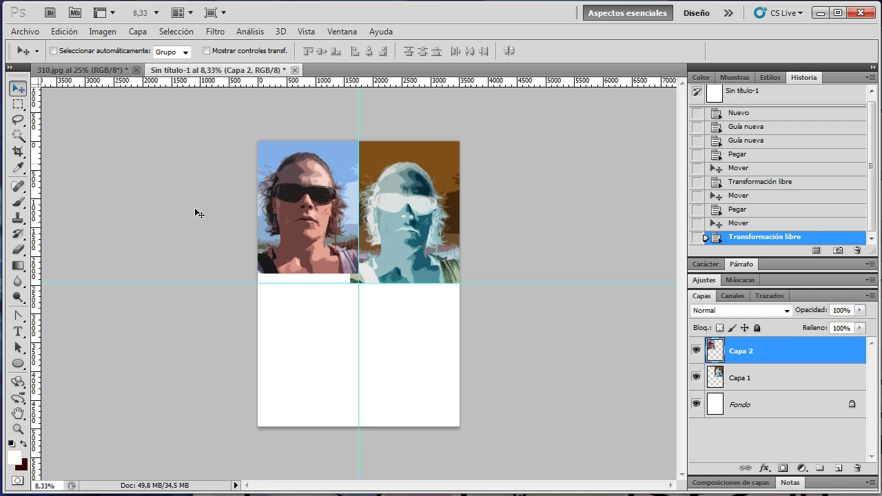
{"action": "left_click_drag", "start_coordinate": [296, 173], "coordinate": [303, 181]}
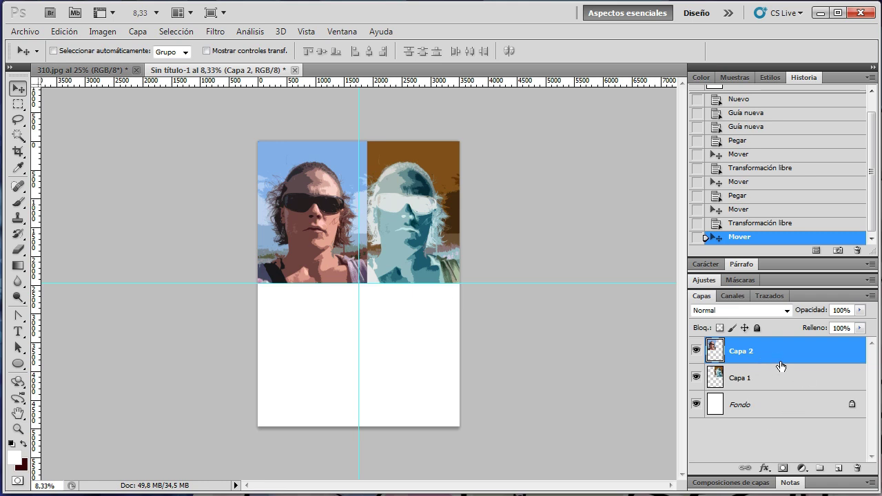
- Restack Capa 2 below Capa 1 and then back above it in the Layers panel
{"action": "left_click", "coordinate": [774, 379]}
{"action": "left_click", "coordinate": [769, 411]}
{"action": "left_click", "coordinate": [763, 359]}
{"action": "left_click", "coordinate": [766, 380]}
{"action": "left_click", "coordinate": [767, 408]}
{"action": "left_click", "coordinate": [766, 353]}
{"action": "left_click_drag", "start_coordinate": [764, 352], "coordinate": [771, 392]}
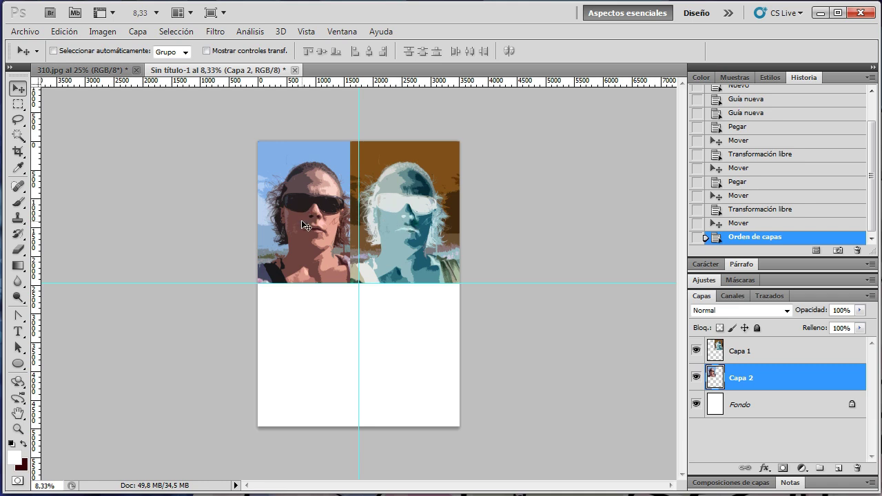
{"action": "mouse_move", "coordinate": [765, 376]}
{"action": "left_mouse_down"}
{"action": "mouse_move", "coordinate": [765, 344]}
{"action": "mouse_move", "coordinate": [765, 351]}
{"action": "left_mouse_up"}
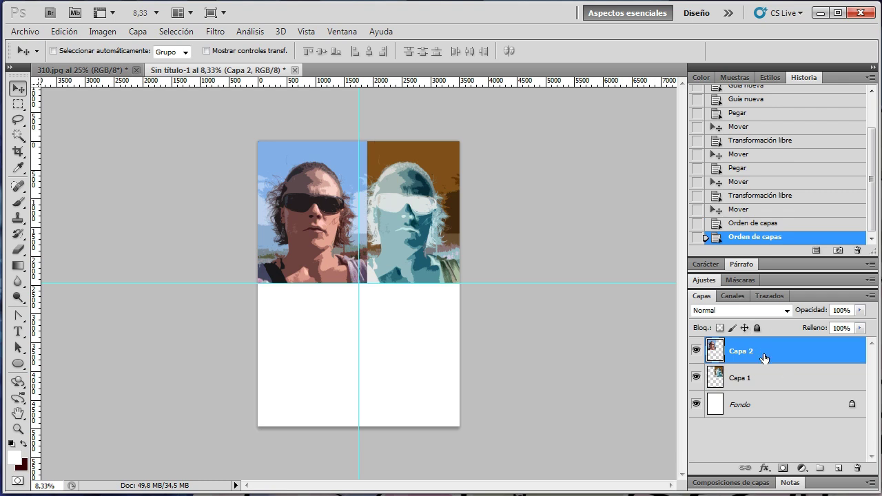
{"action": "left_click", "coordinate": [19, 109]}
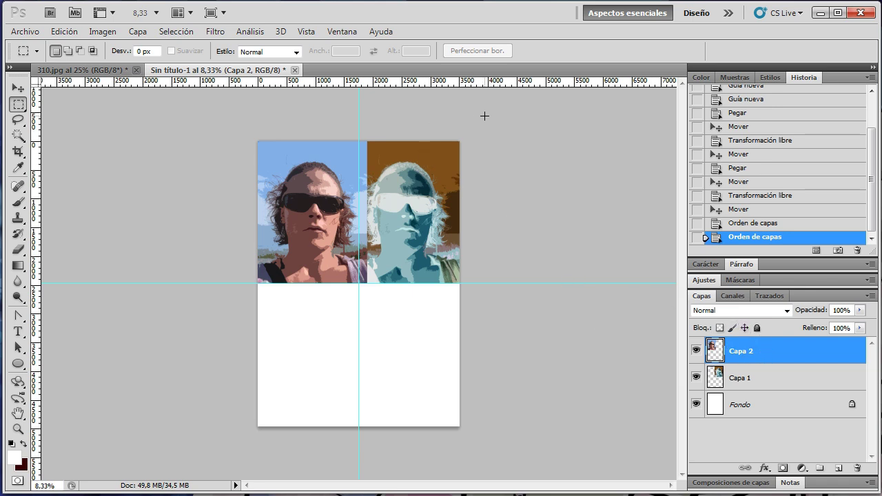
- Cut Capa 2's overlap out of the top-right quadrant selection
{"action": "mouse_move", "coordinate": [439, 193]}
{"action": "left_mouse_down"}
{"action": "mouse_move", "coordinate": [359, 271]}
{"action": "mouse_move", "coordinate": [359, 283]}
{"action": "left_mouse_up"}
{"action": "left_click_drag", "start_coordinate": [359, 283], "coordinate": [358, 283]}
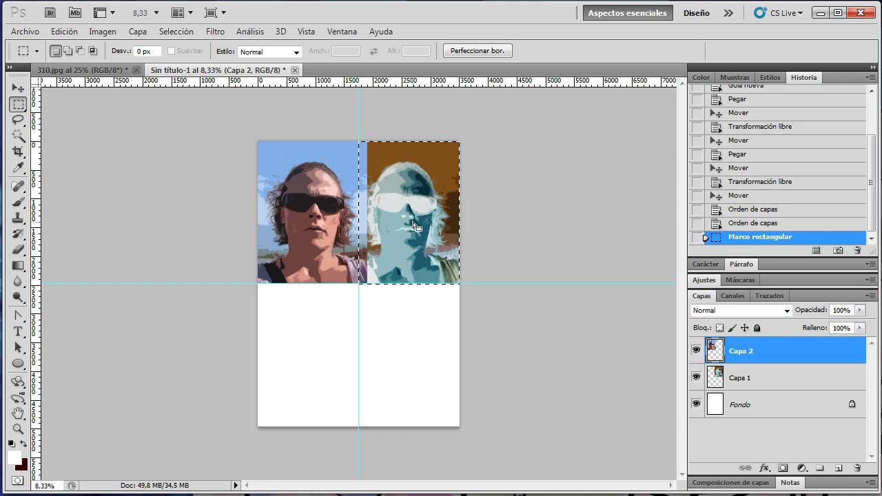
{"action": "left_click", "coordinate": [55, 34]}
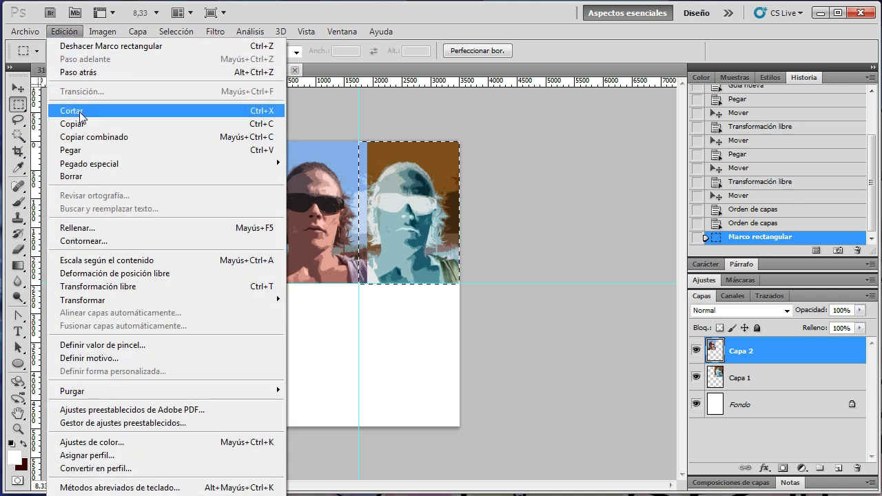
{"action": "left_click", "coordinate": [78, 110]}
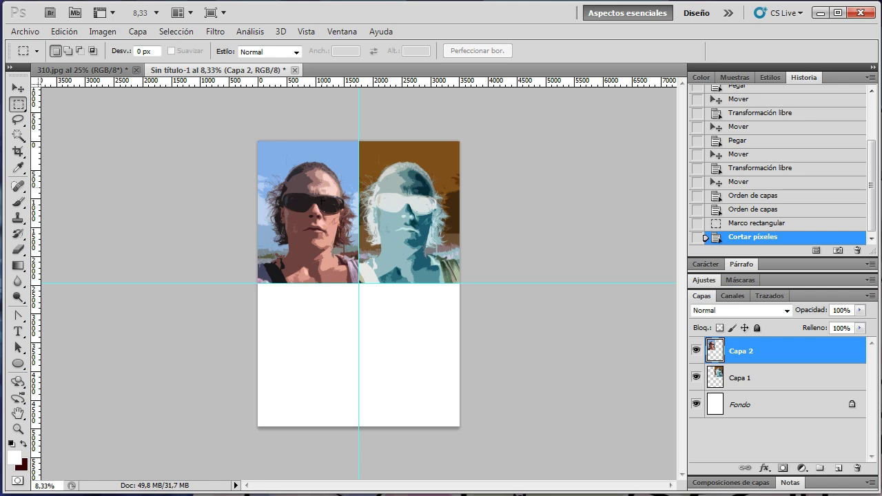
- Reselect Capa 2 and return to the 310.jpg photo
{"action": "left_click", "coordinate": [776, 383]}
{"action": "left_click", "coordinate": [772, 347]}
{"action": "left_click", "coordinate": [90, 68]}
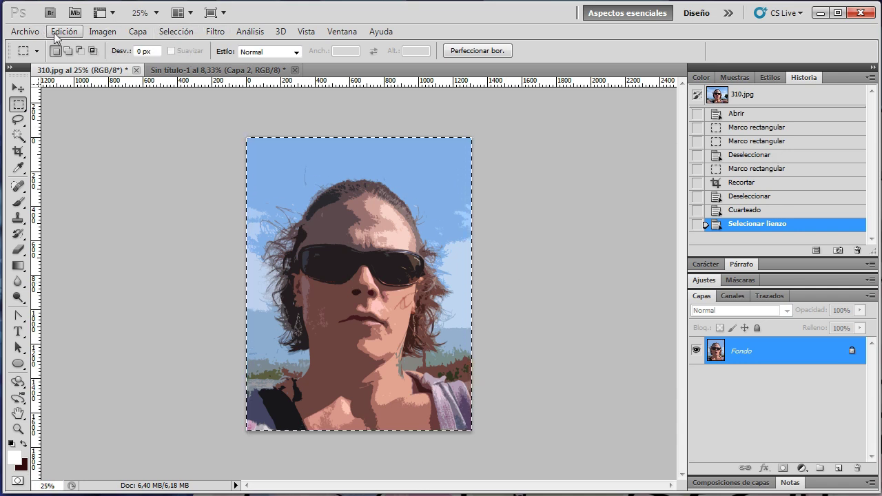
- Apply a -180 Hue/Saturation shift to 310.jpg and copy the recoloured portrait
{"action": "left_click", "coordinate": [103, 32]}
{"action": "mouse_move", "coordinate": [112, 65]}
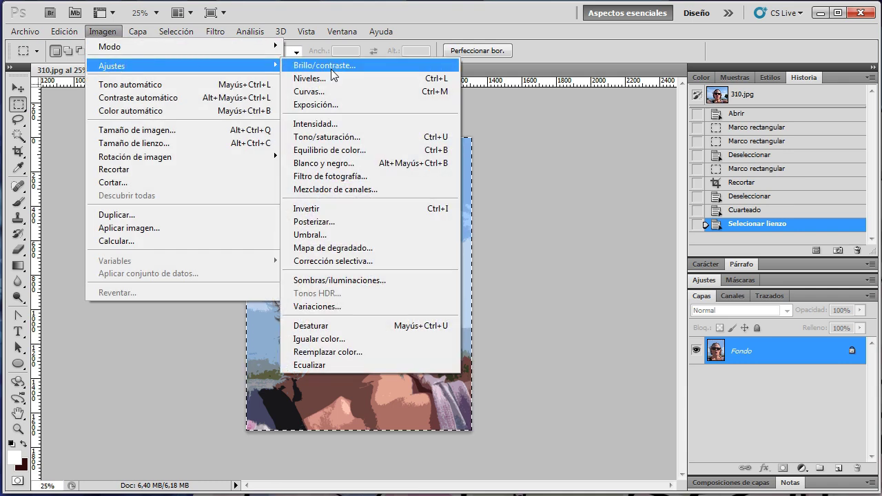
{"action": "left_click", "coordinate": [331, 137]}
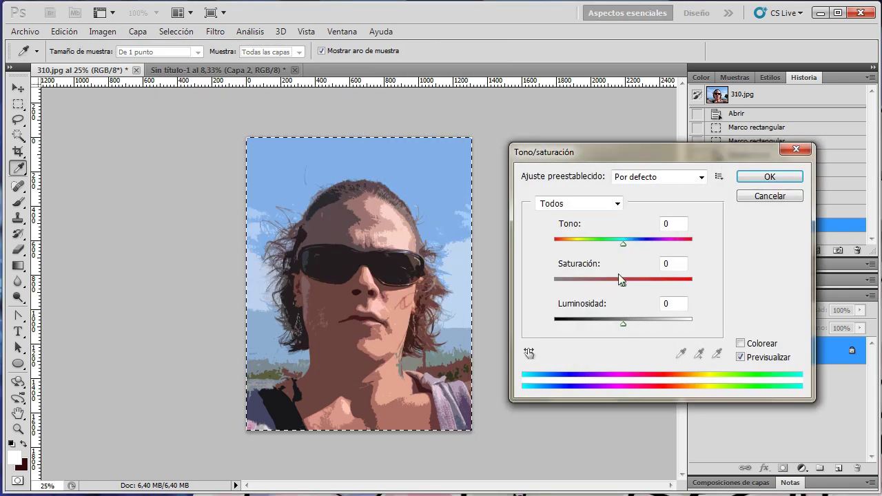
{"action": "mouse_move", "coordinate": [618, 243]}
{"action": "left_mouse_down"}
{"action": "mouse_move", "coordinate": [678, 252]}
{"action": "mouse_move", "coordinate": [557, 253]}
{"action": "left_mouse_up"}
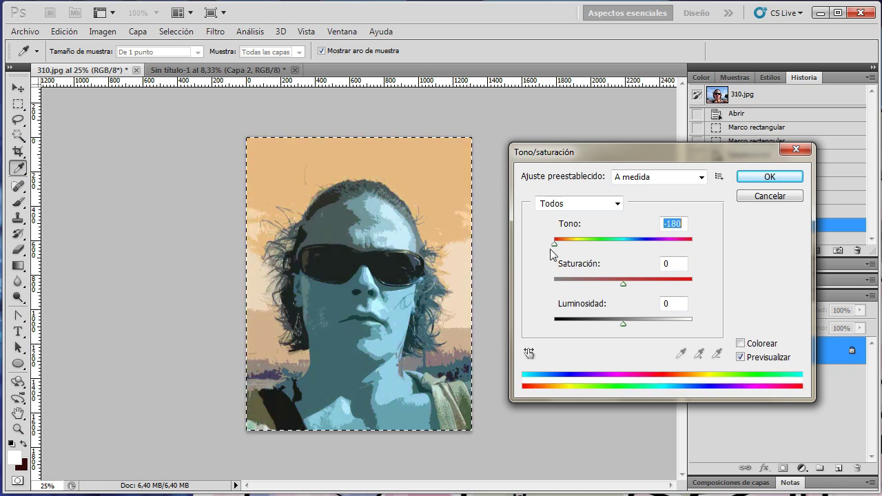
{"action": "left_click", "coordinate": [767, 177]}
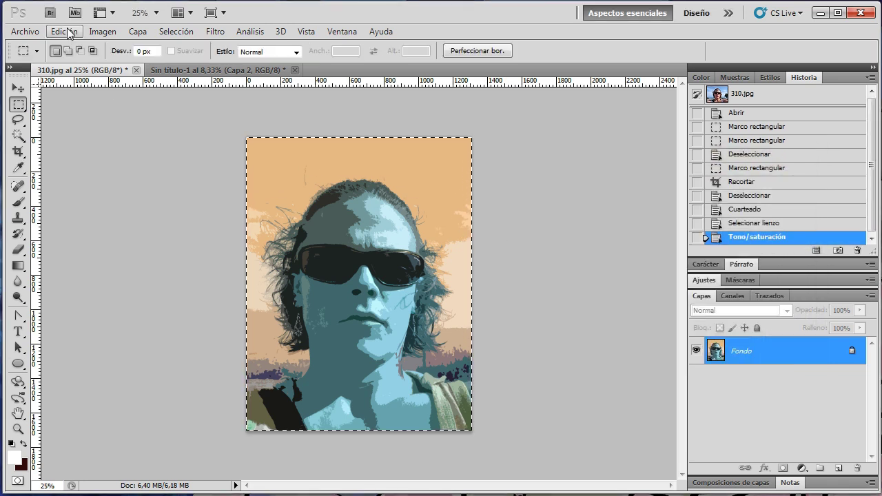
{"action": "left_click", "coordinate": [67, 32]}
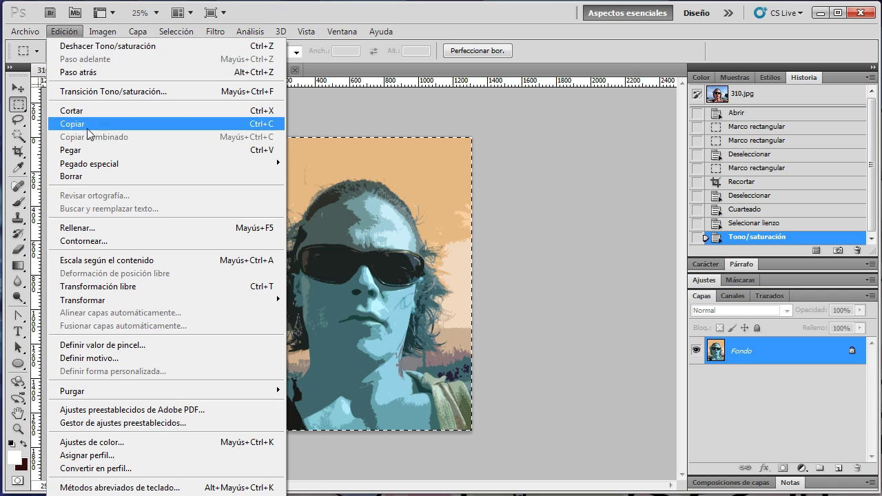
{"action": "left_click", "coordinate": [71, 124]}
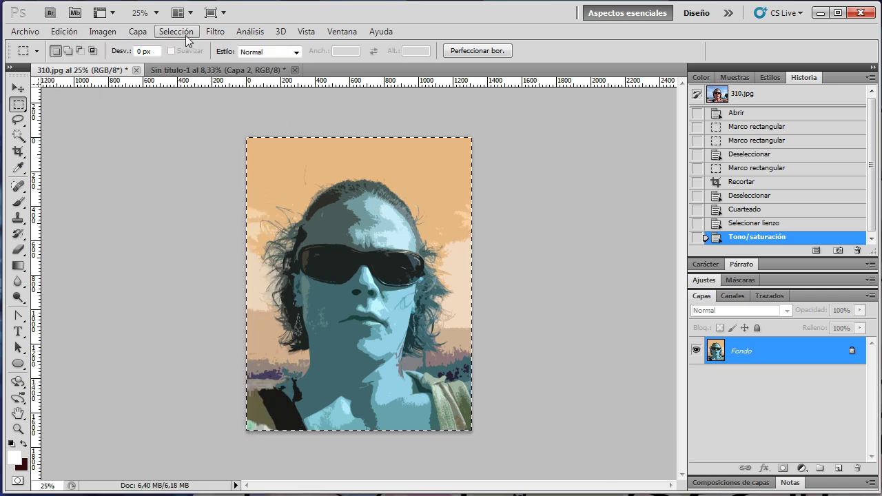
{"action": "left_click", "coordinate": [187, 35]}
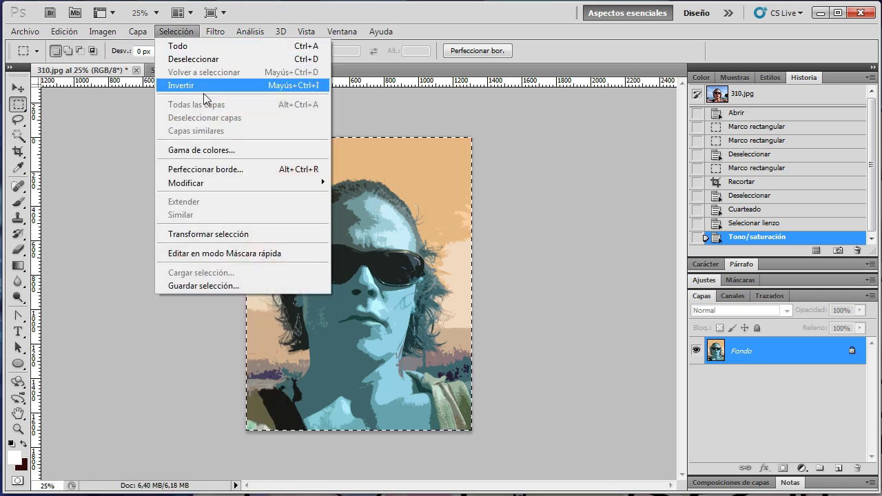
- Paste the recoloured portrait into the A3 document as a new layer
{"action": "left_click", "coordinate": [102, 32]}
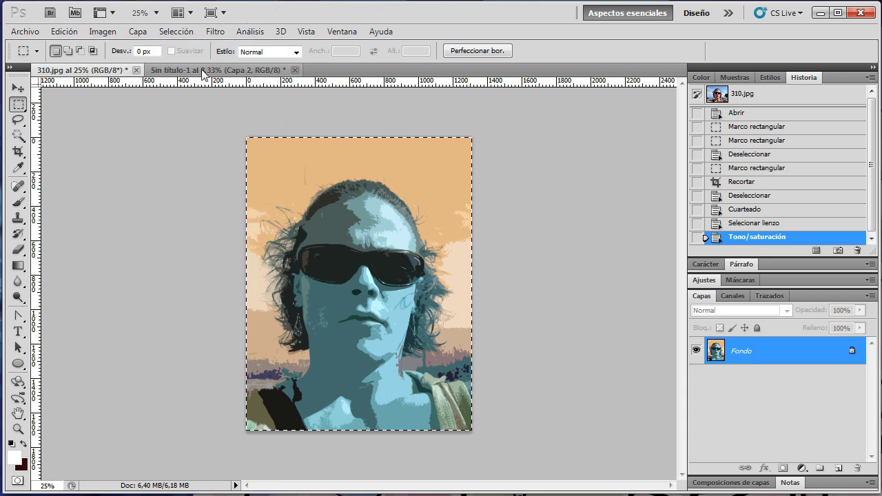
{"action": "left_click", "coordinate": [179, 70]}
{"action": "left_click", "coordinate": [63, 32]}
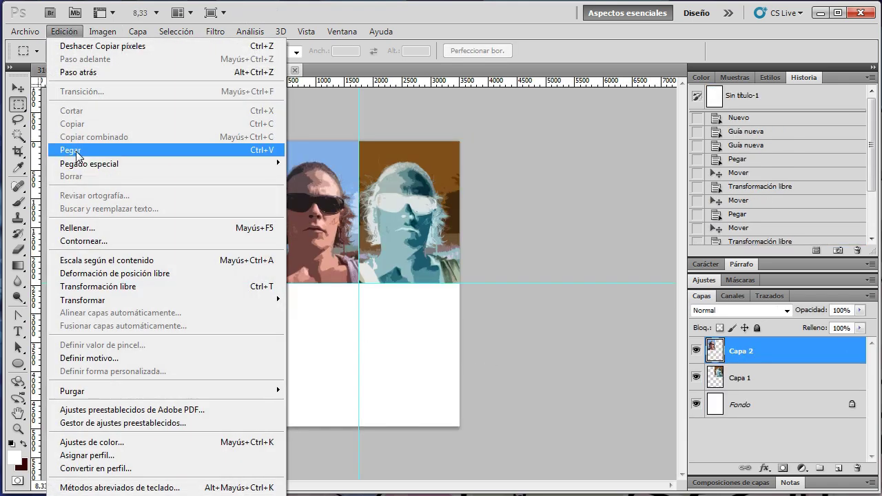
{"action": "left_click", "coordinate": [71, 151]}
{"action": "left_click", "coordinate": [592, 329]}
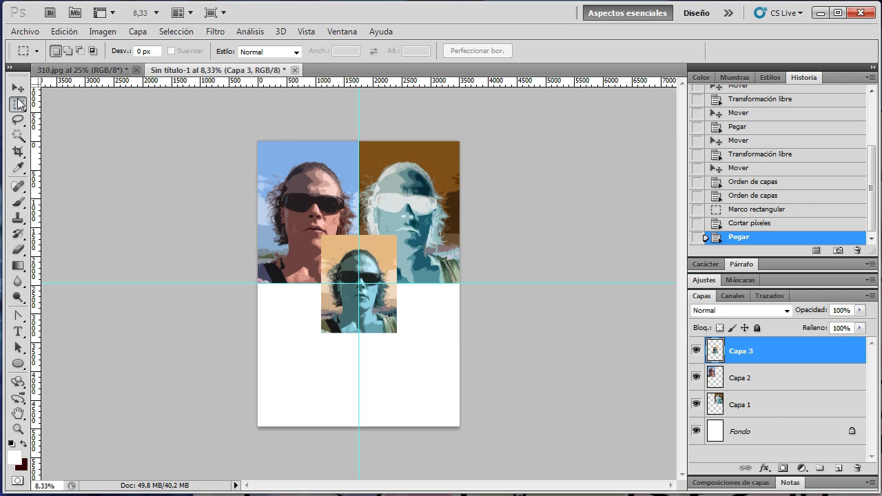
- Free-transform Capa 3 to 145% width with proportions linked
{"action": "right_click", "coordinate": [336, 274]}
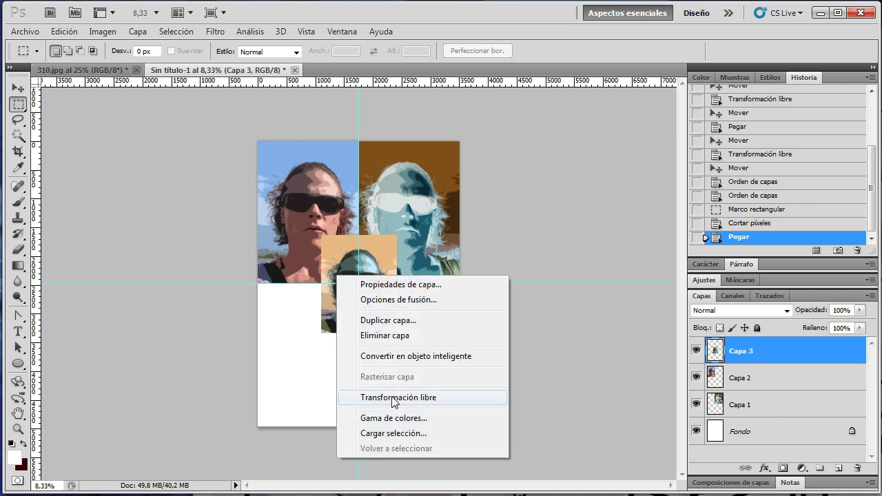
{"action": "left_click", "coordinate": [386, 397]}
{"action": "left_click", "coordinate": [259, 51]}
{"action": "left_click", "coordinate": [235, 51]}
{"action": "type", "text": "145"}
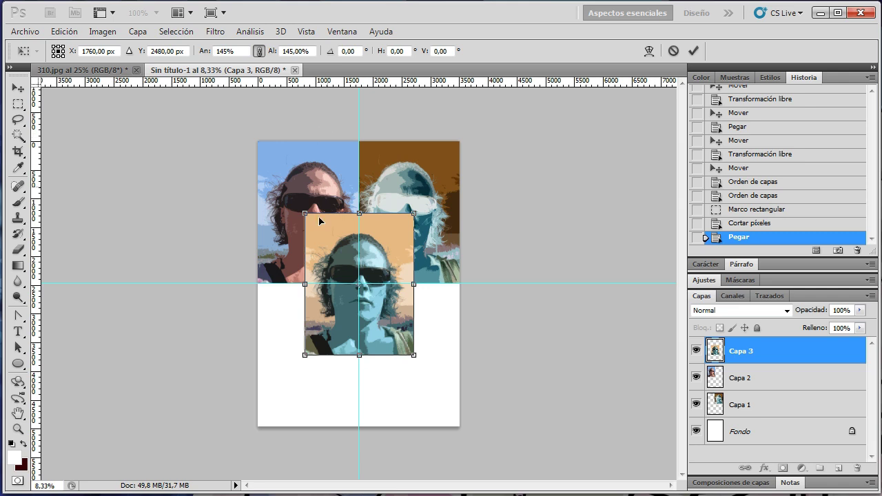
{"action": "key", "text": "Return"}
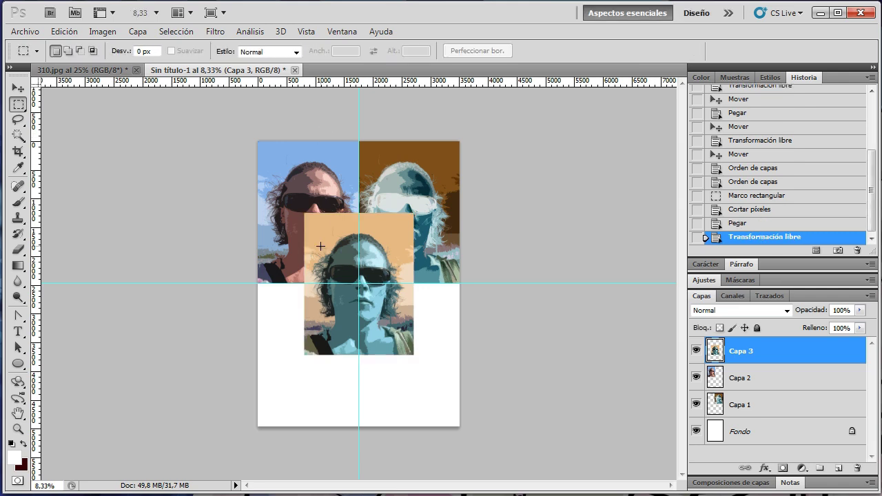
- Move the orange-background copy into the bottom-left quadrant
{"action": "left_click", "coordinate": [18, 89]}
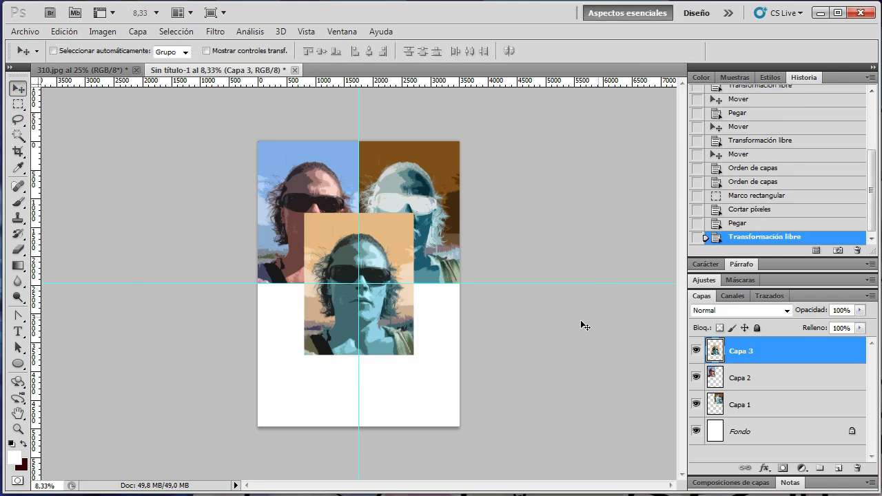
{"action": "left_click_drag", "start_coordinate": [332, 242], "coordinate": [292, 319]}
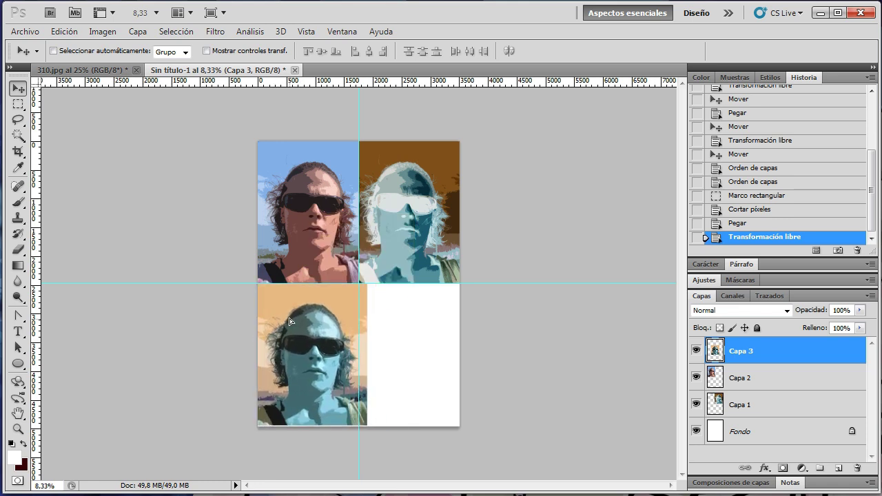
{"action": "left_click_drag", "start_coordinate": [290, 321], "coordinate": [290, 320]}
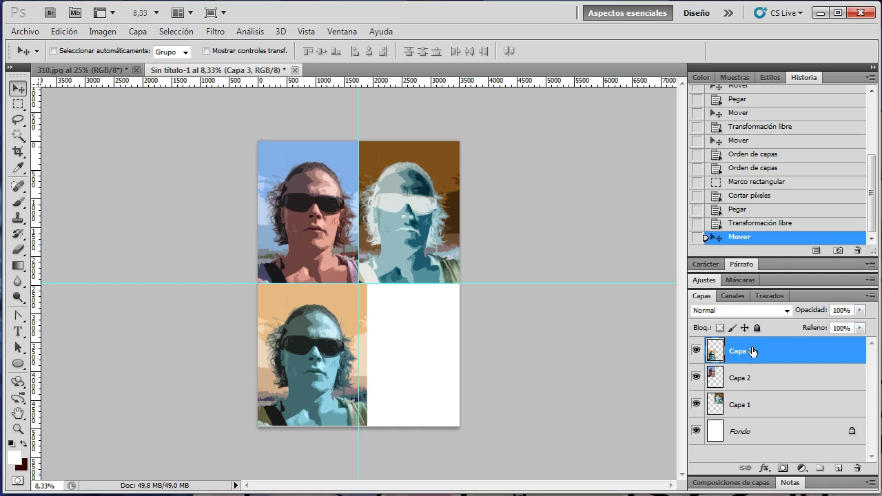
- Cut away Capa 3's overhang from the bottom-right quadrant
{"action": "left_click", "coordinate": [18, 104]}
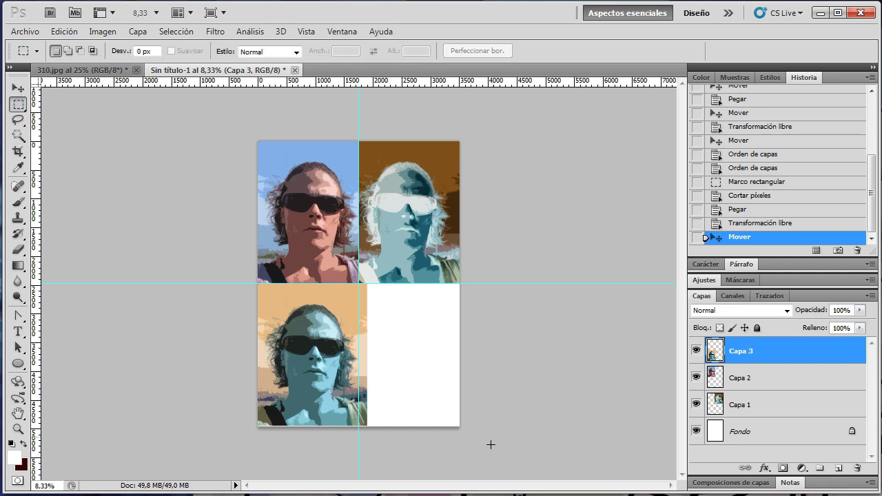
{"action": "left_click_drag", "start_coordinate": [431, 372], "coordinate": [355, 286]}
{"action": "left_click_drag", "start_coordinate": [355, 286], "coordinate": [356, 285]}
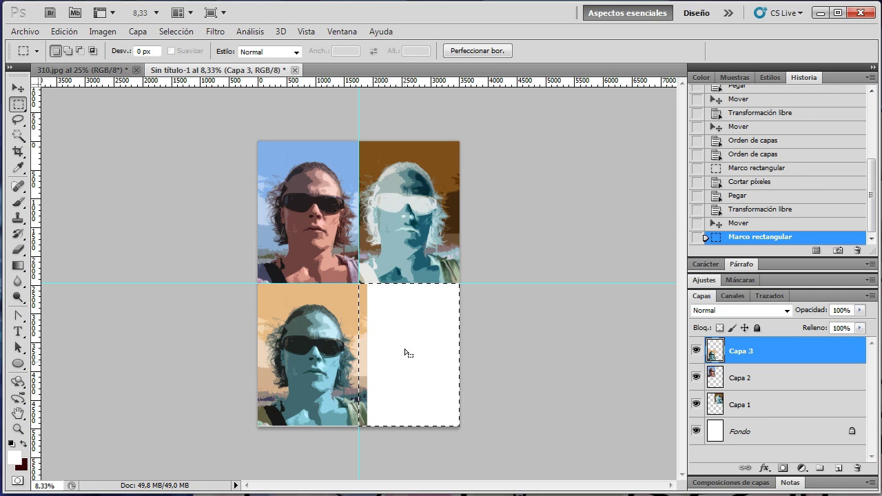
{"action": "left_click", "coordinate": [65, 33]}
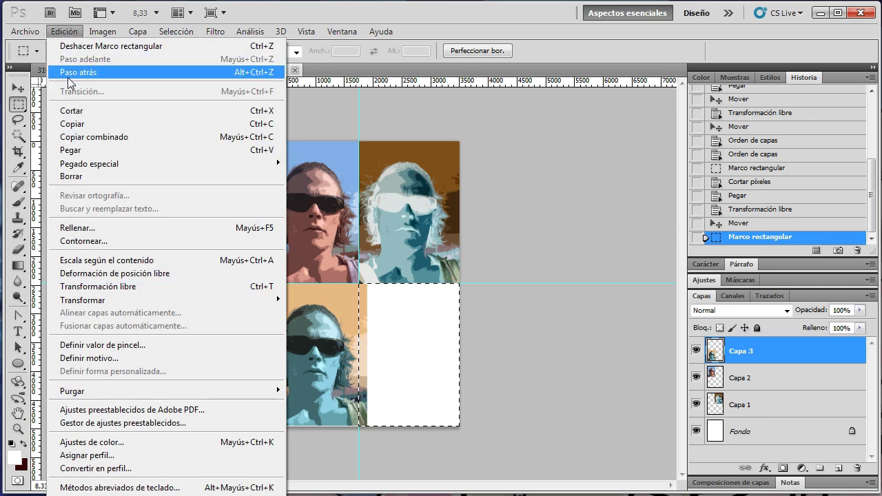
{"action": "left_click", "coordinate": [66, 110]}
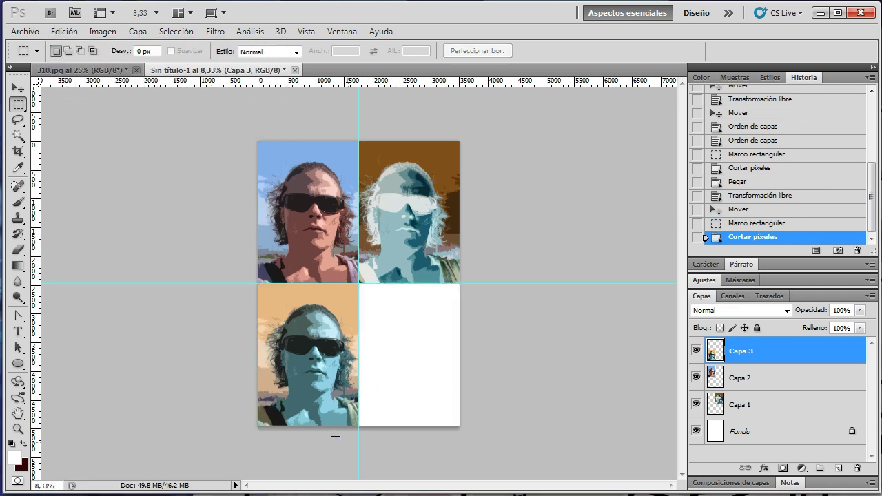
- Undo the -180 hue shift on the 310.jpg photo
{"action": "left_click", "coordinate": [78, 69]}
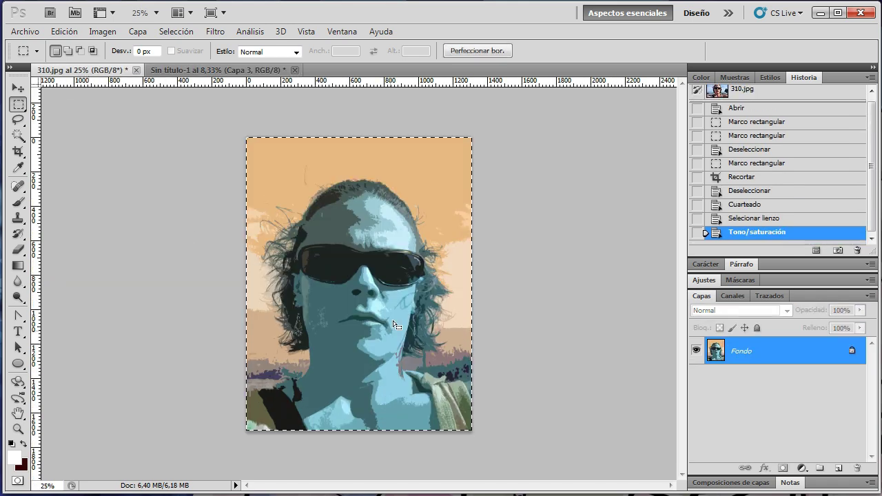
{"action": "left_click", "coordinate": [64, 32]}
{"action": "left_click", "coordinate": [69, 67]}
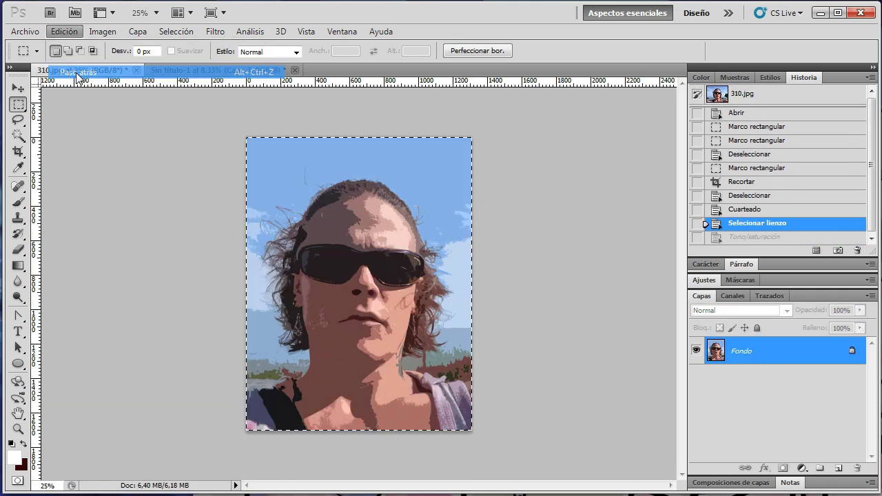
- Apply a +101 Hue/Saturation shift to 310.jpg, giving a pink sky and green skin
{"action": "left_click", "coordinate": [117, 35]}
{"action": "mouse_move", "coordinate": [111, 65]}
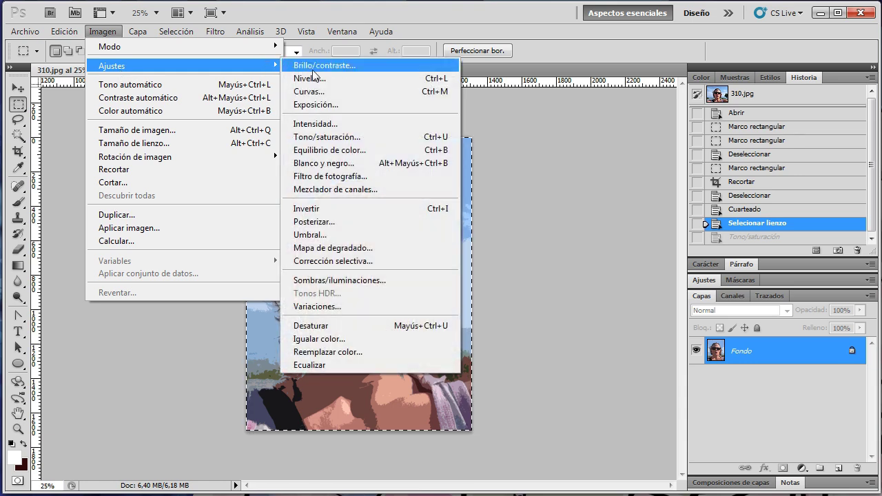
{"action": "left_click", "coordinate": [327, 137]}
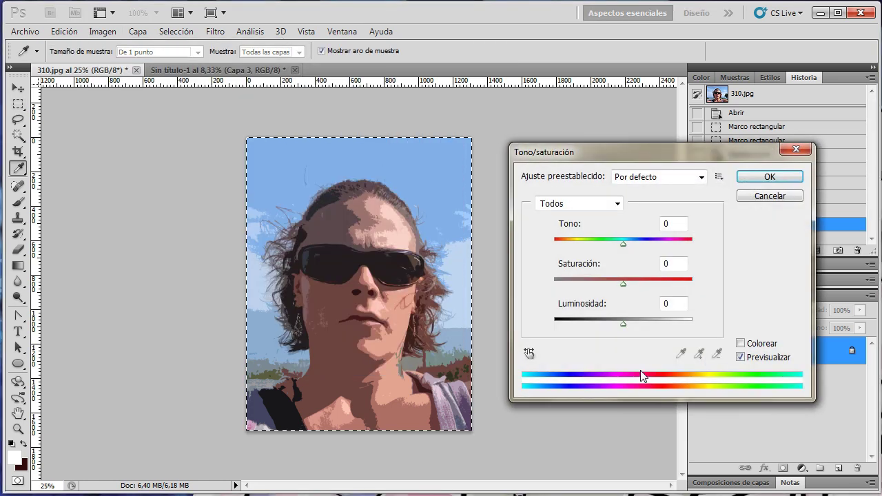
{"action": "left_click", "coordinate": [739, 343]}
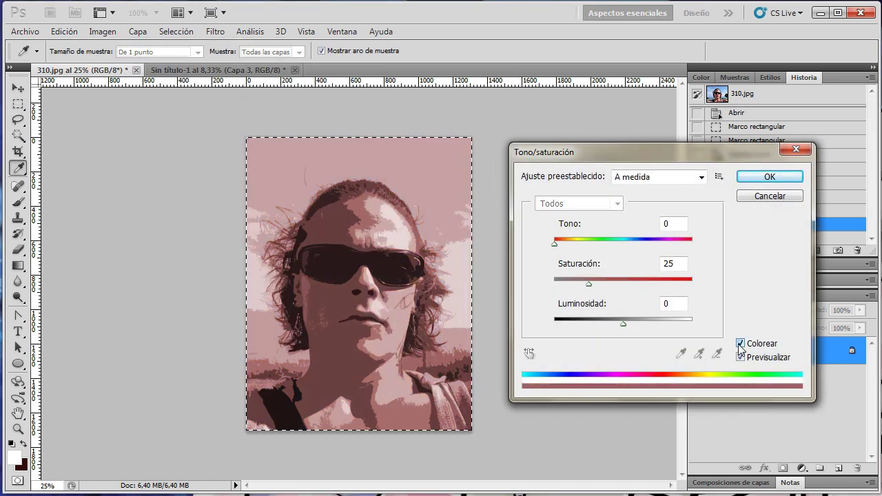
{"action": "left_click", "coordinate": [740, 343]}
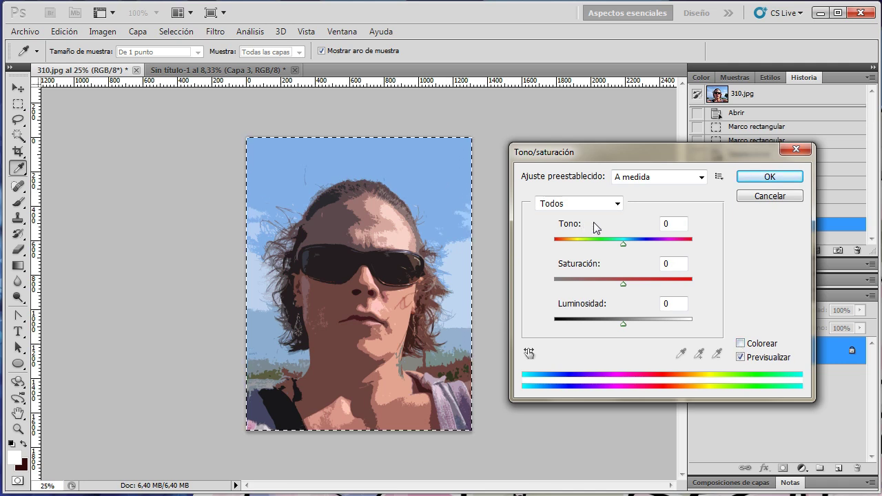
{"action": "mouse_move", "coordinate": [624, 244]}
{"action": "left_mouse_down"}
{"action": "mouse_move", "coordinate": [569, 243]}
{"action": "mouse_move", "coordinate": [634, 257]}
{"action": "mouse_move", "coordinate": [672, 251]}
{"action": "left_mouse_up"}
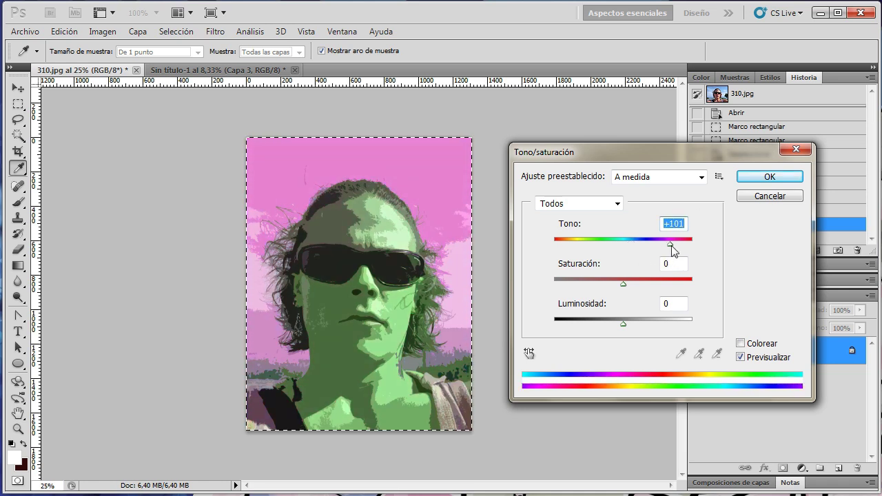
{"action": "left_click", "coordinate": [769, 178]}
{"action": "key", "text": "m"}
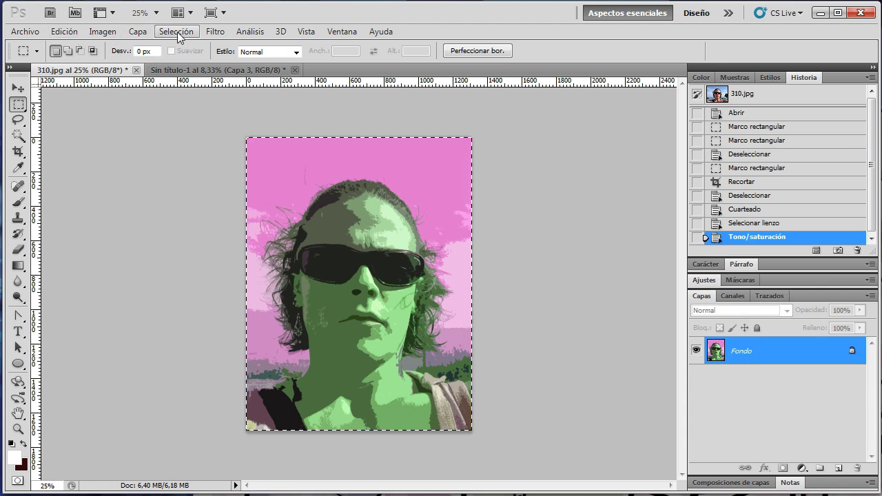
{"action": "left_click", "coordinate": [65, 32]}
- Copy the pink-and-green photo and paste it into Sin título-1
{"action": "left_click", "coordinate": [72, 124]}
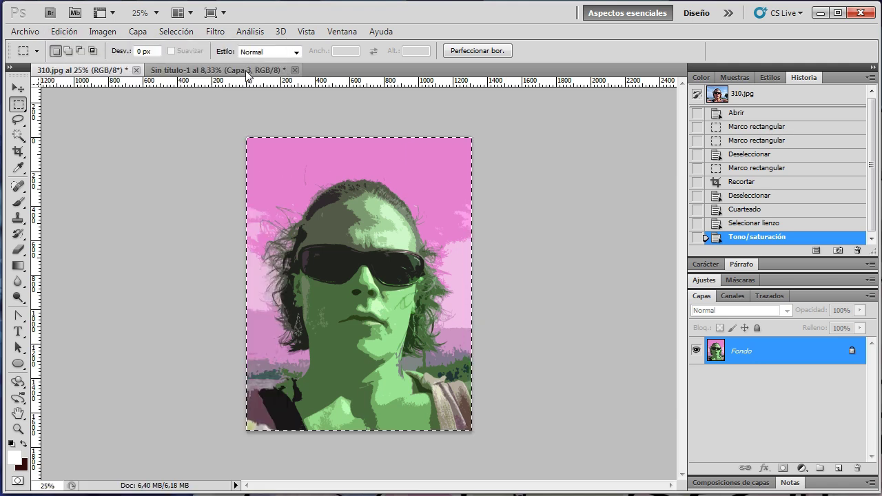
{"action": "left_click", "coordinate": [247, 71]}
{"action": "left_click", "coordinate": [62, 32]}
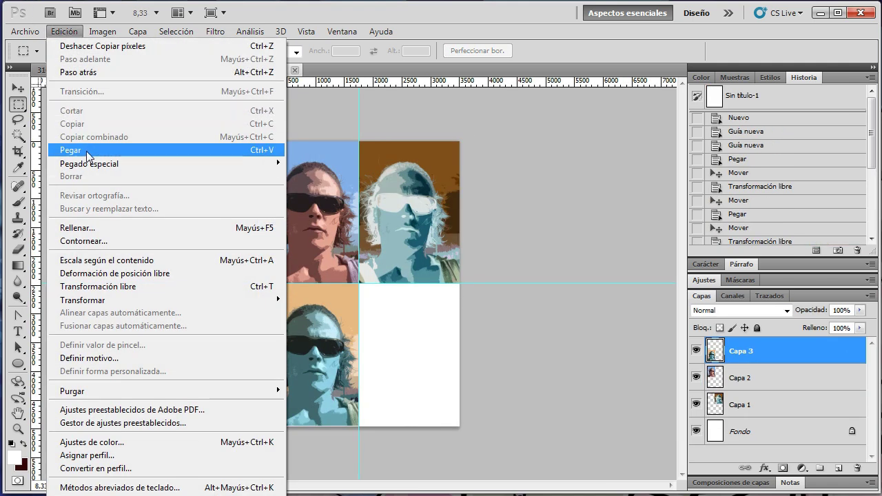
{"action": "left_click", "coordinate": [65, 149]}
{"action": "left_click", "coordinate": [608, 328]}
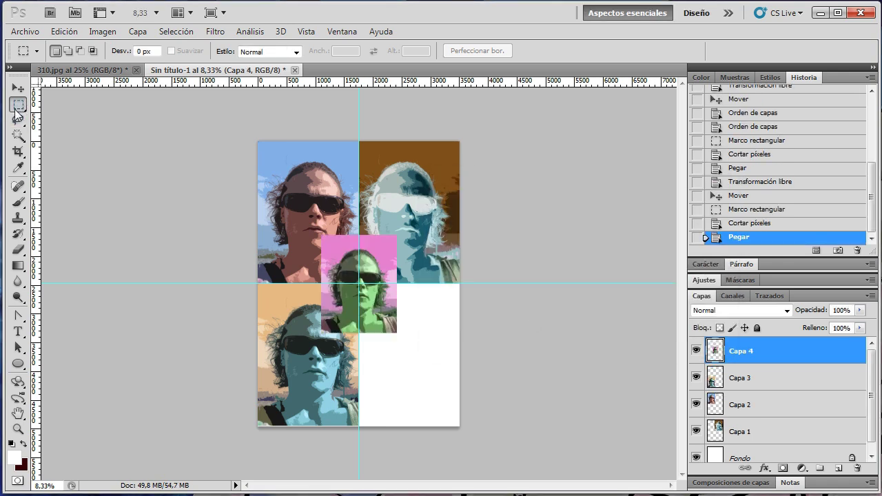
- Scale Capa 4 to 154% width and move it into the bottom-right quadrant
{"action": "right_click", "coordinate": [381, 303]}
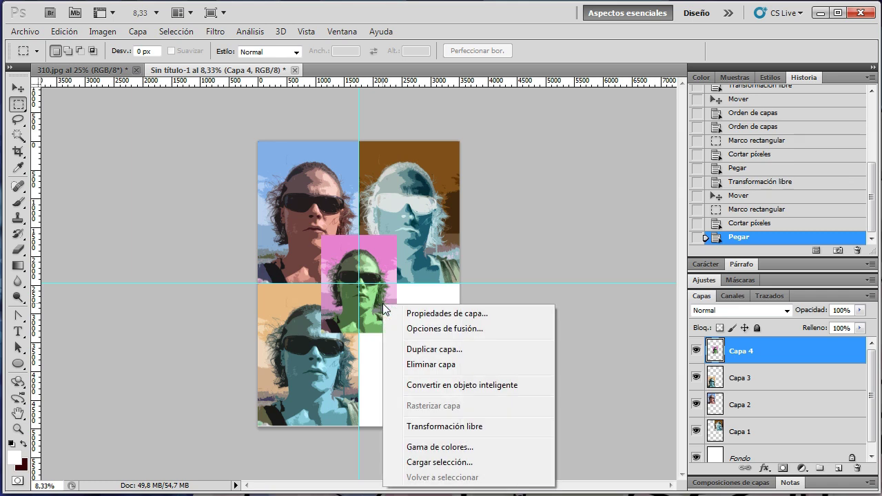
{"action": "left_click", "coordinate": [450, 426]}
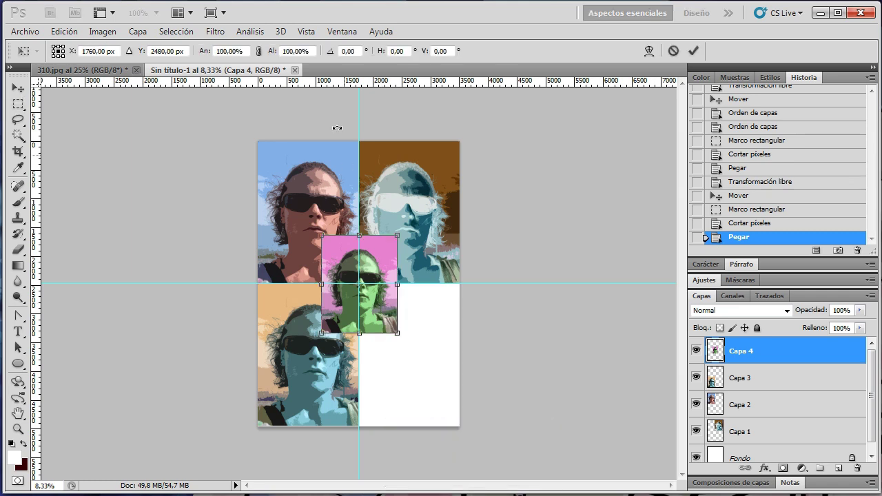
{"action": "left_click", "coordinate": [249, 51]}
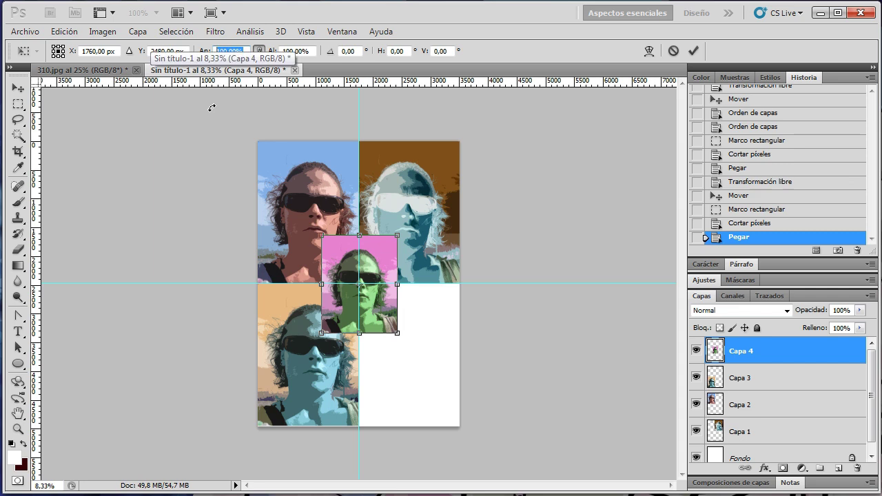
{"action": "type", "text": "154"}
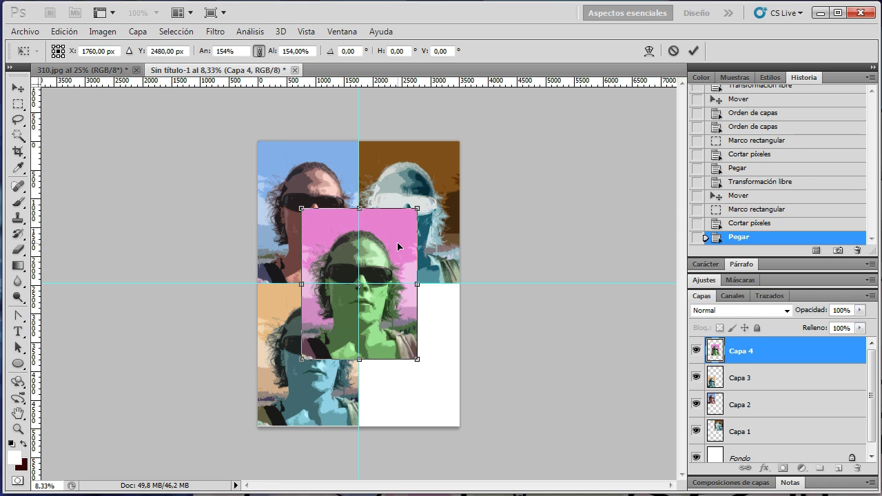
{"action": "key", "text": "Return"}
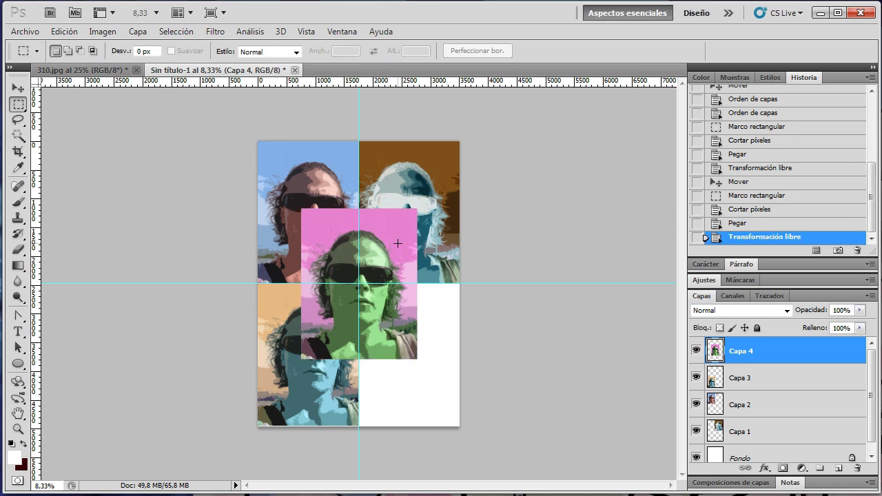
{"action": "left_click", "coordinate": [18, 88]}
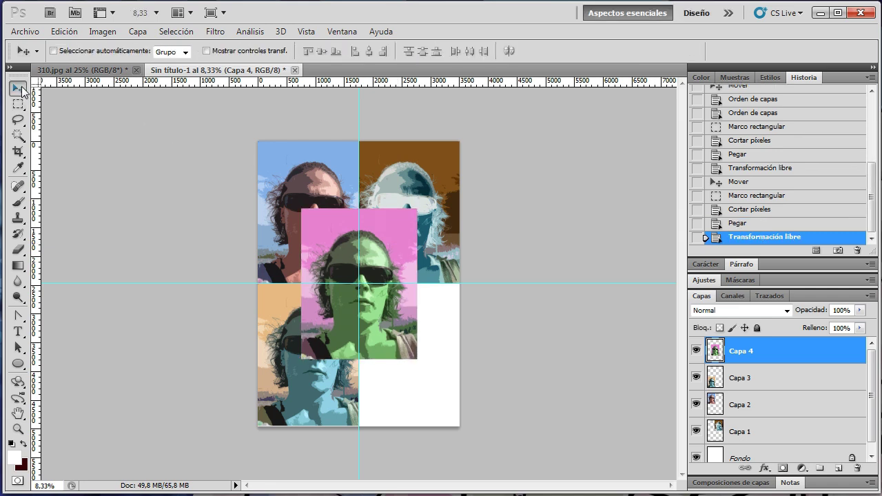
{"action": "left_click_drag", "start_coordinate": [403, 252], "coordinate": [460, 325]}
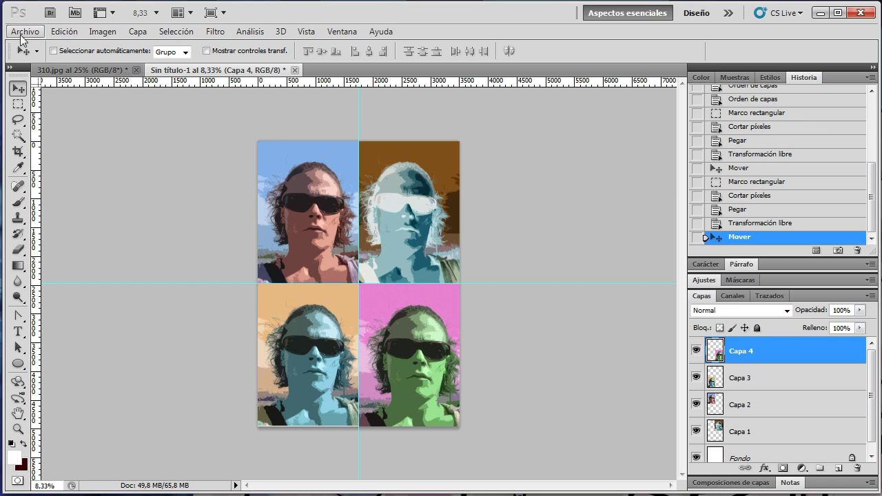
{"action": "left_click", "coordinate": [24, 31]}
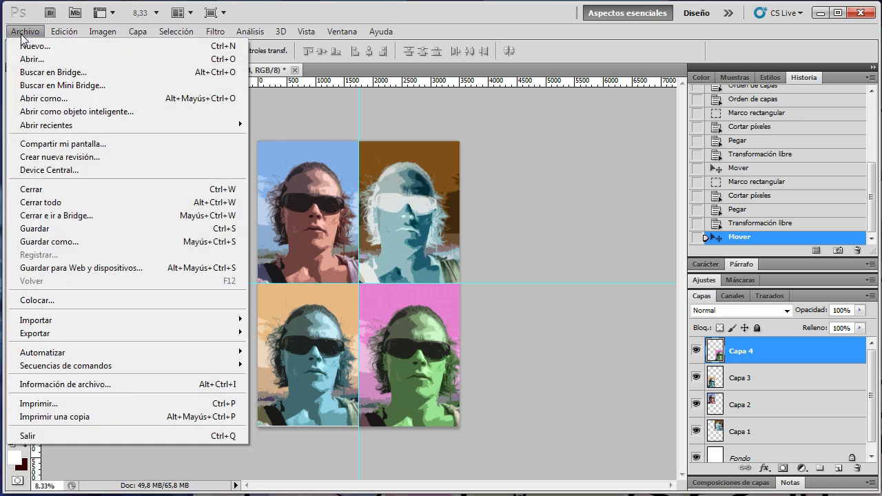
{"action": "left_click", "coordinate": [62, 243]}
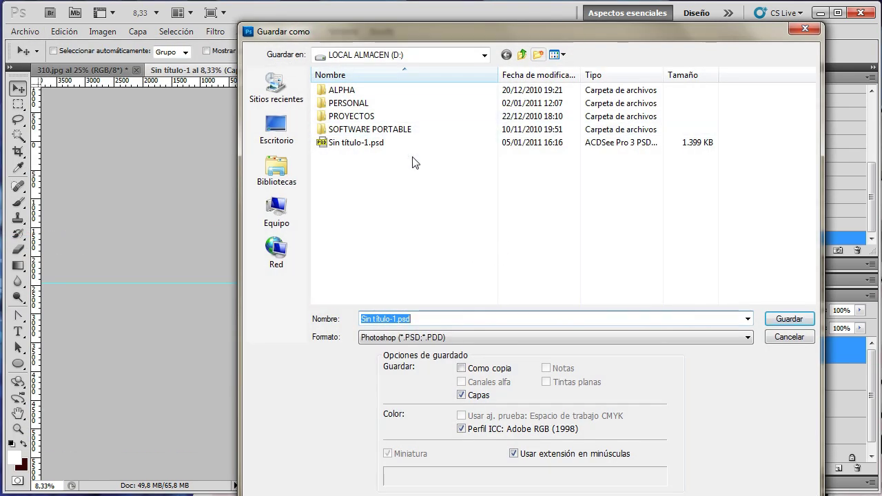
{"action": "left_click", "coordinate": [628, 338]}
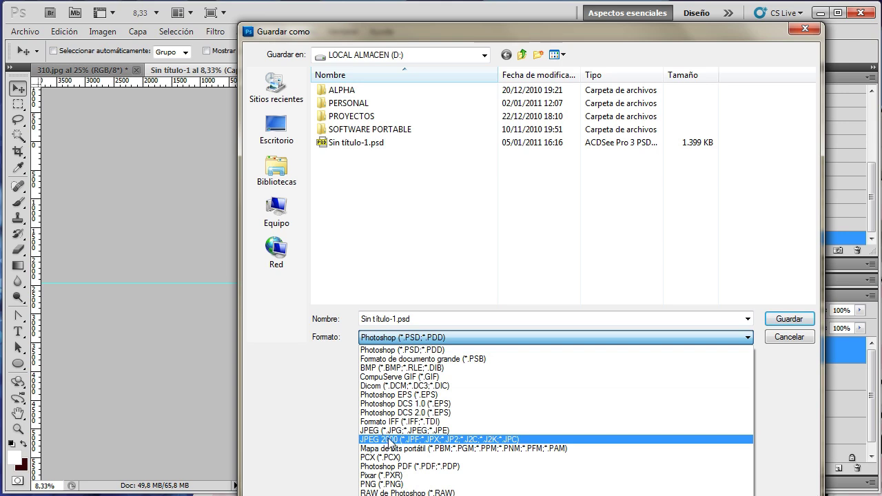
{"action": "left_click", "coordinate": [394, 436]}
{"action": "left_click", "coordinate": [777, 344]}
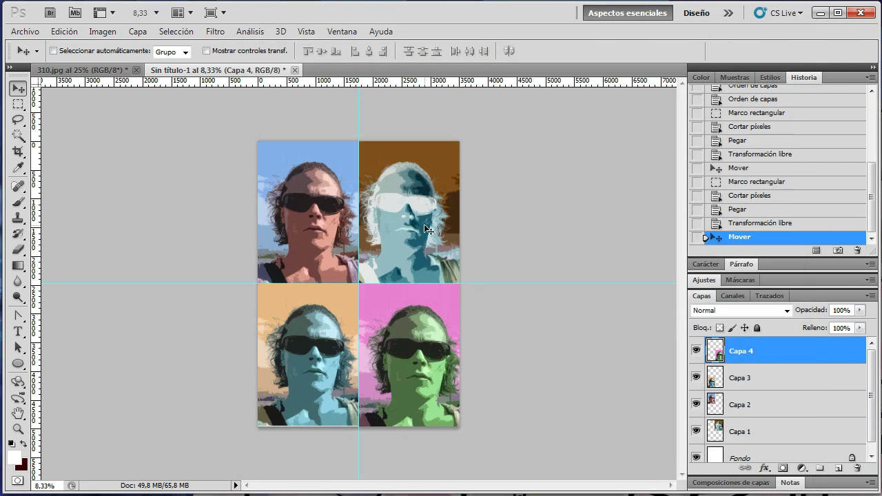